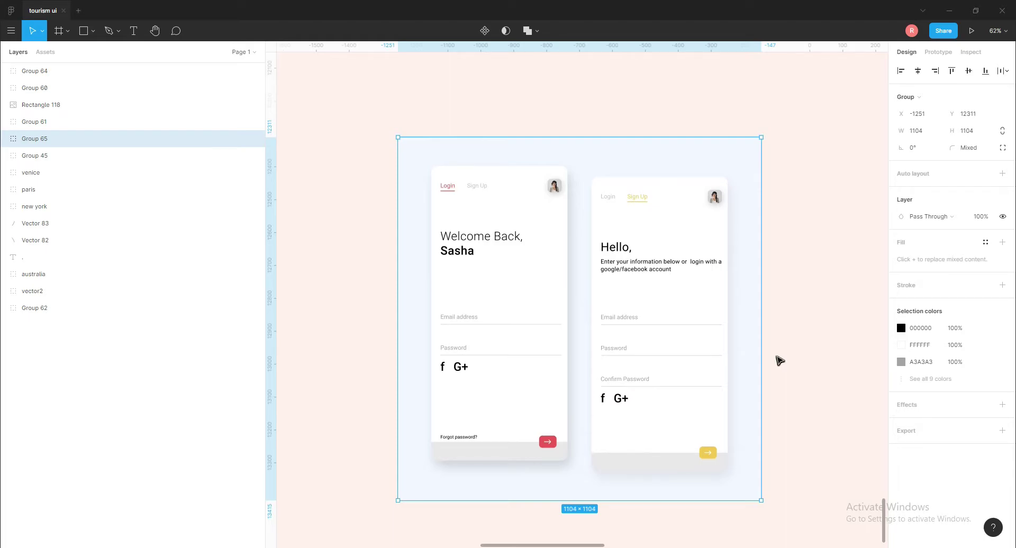
# Step: Switch to the Frame tool over empty canvas so presets like iPhone 11 Pro Max appear
pyautogui.press('f')
pyautogui.scroll(-5, 568, 341)
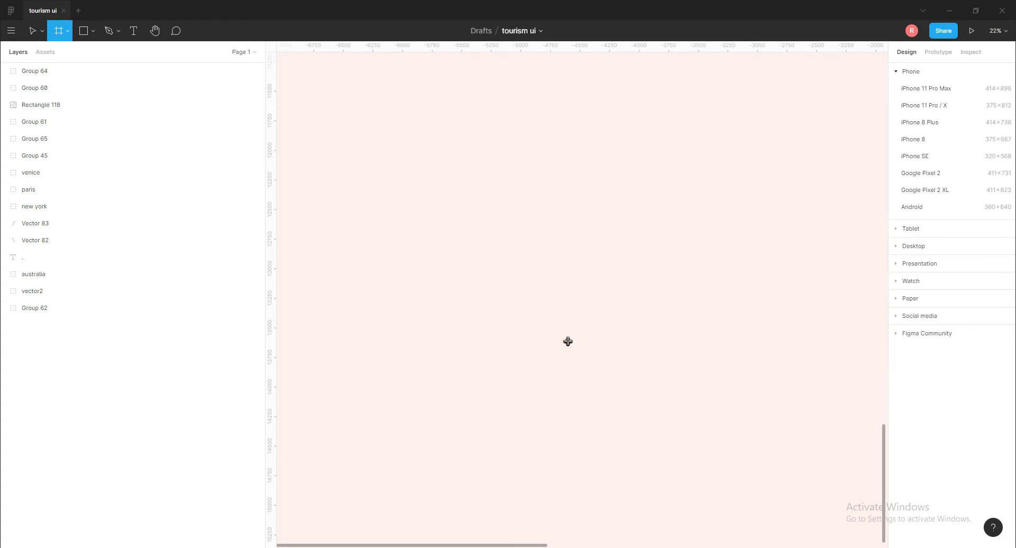
# Step: Add an iPhone 11 Pro Max frame from the presets, then delete it
pyautogui.press('Escape')
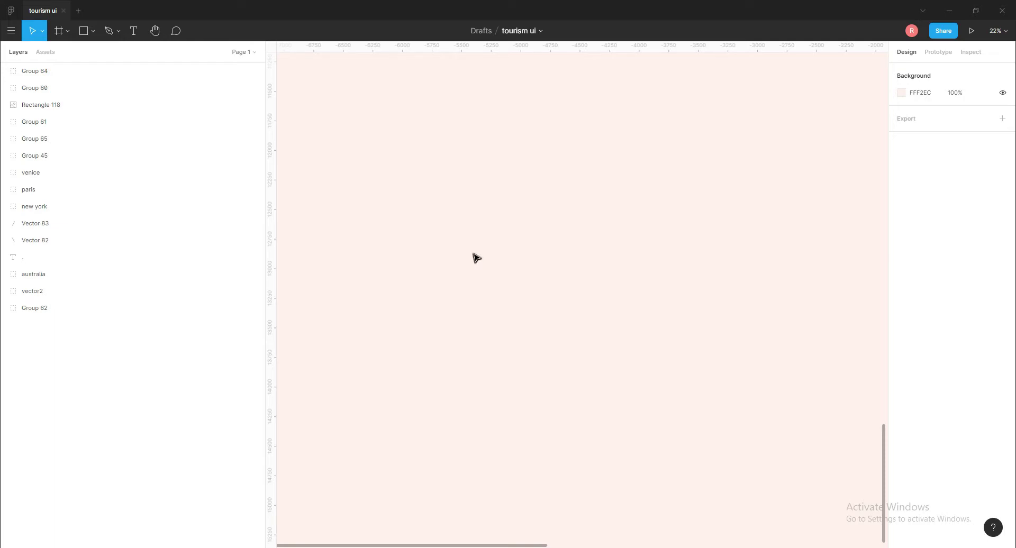
pyautogui.press('f')
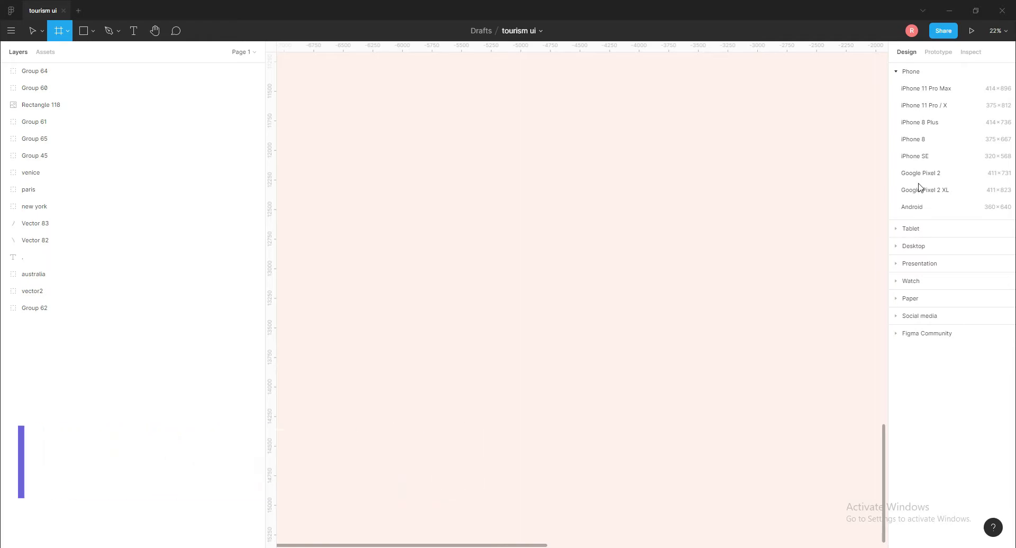
pyautogui.click(922, 90)
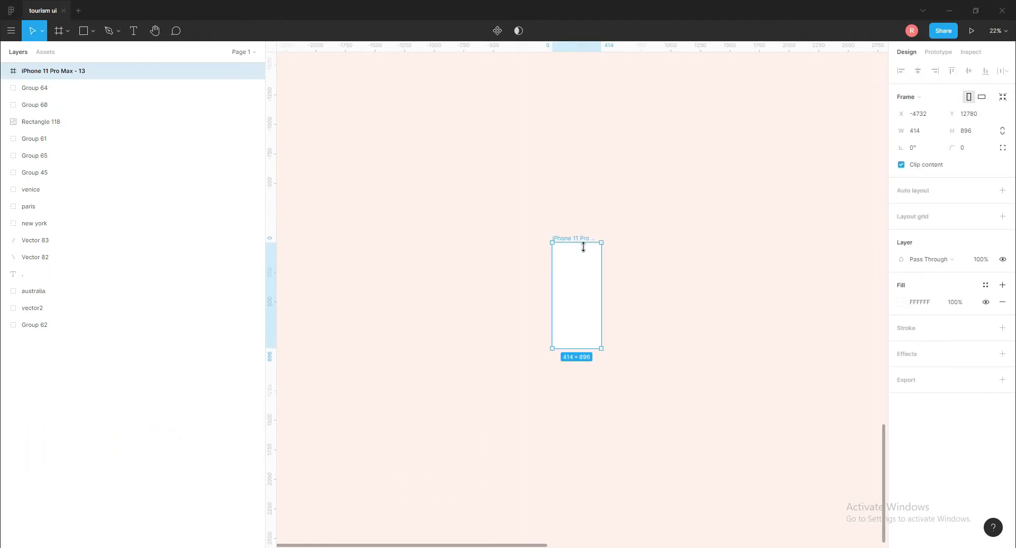
pyautogui.scroll(4, 575, 268)
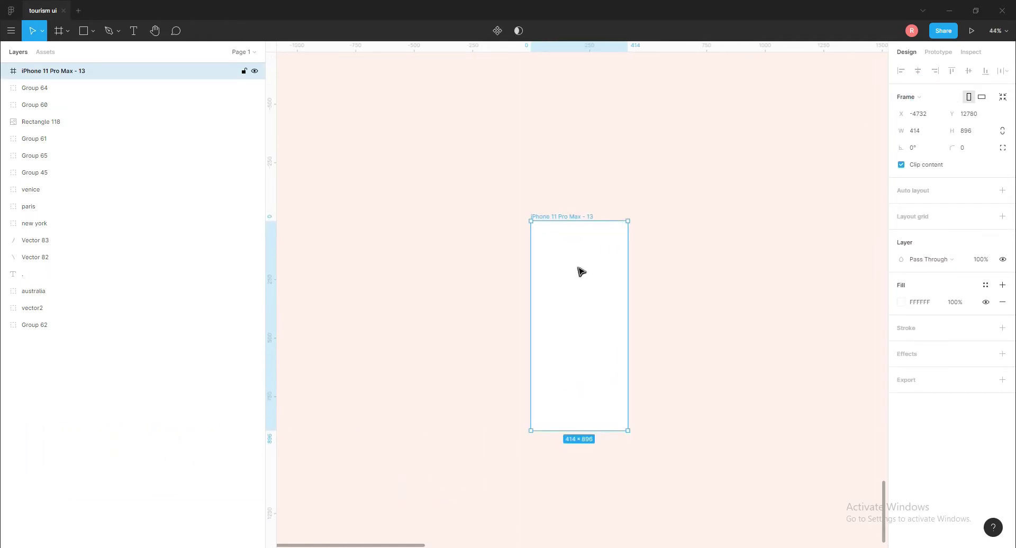
pyautogui.press('Delete')
# Step: Place a 100×100 square and a text box with the letter k beside it
pyautogui.press('r')
pyautogui.click(586, 268)
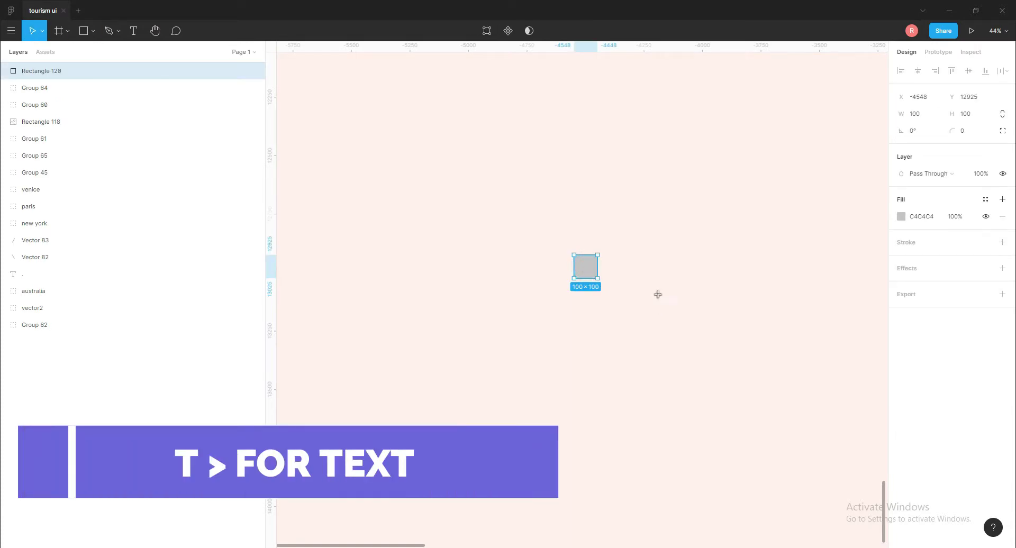
pyautogui.press('t')
pyautogui.click(642, 267)
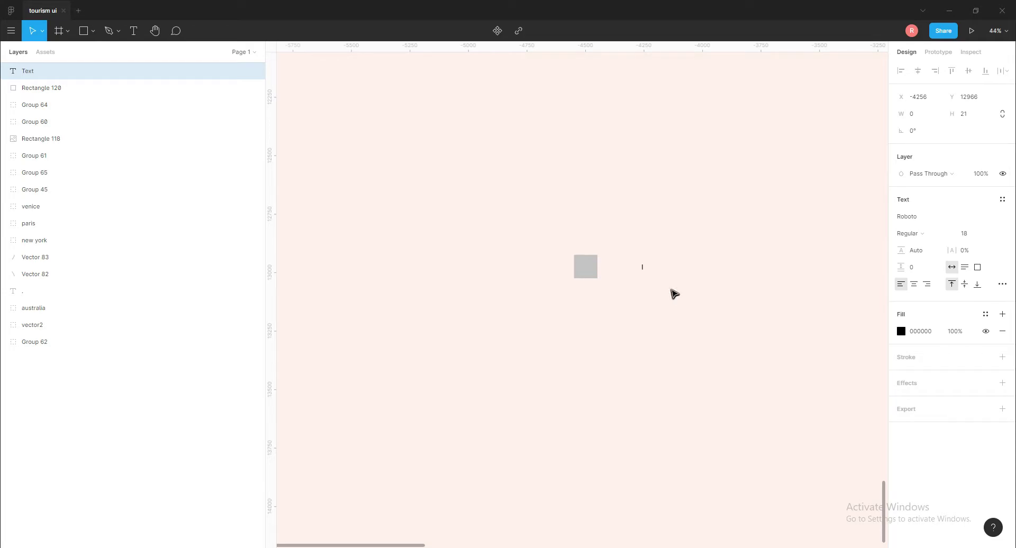
pyautogui.write('k')
pyautogui.press('Escape')
pyautogui.press('Escape')
# Step: Draw a diagonal line above the square and place a circle below it
pyautogui.press('l')
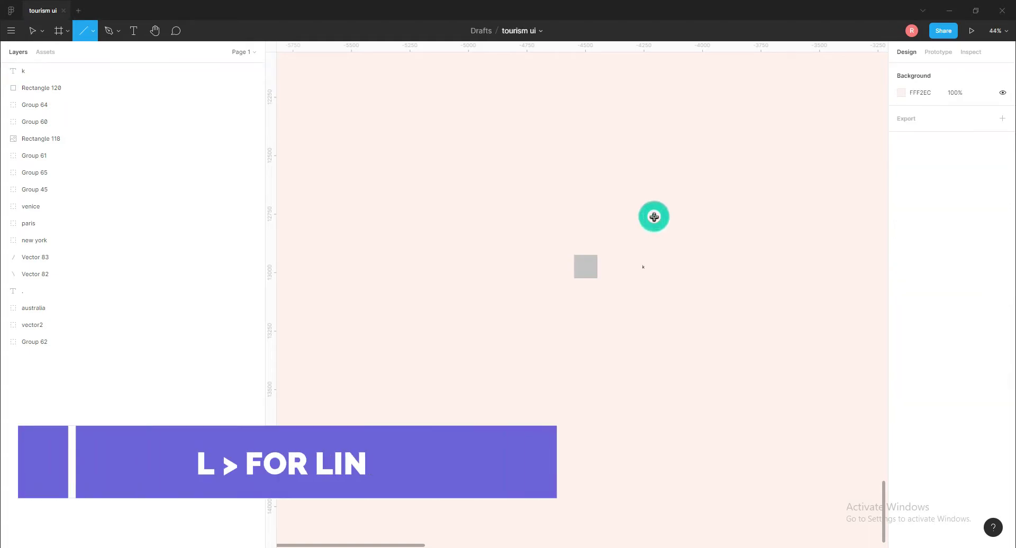
pyautogui.moveTo(653, 214); pyautogui.dragTo(747, 339)
pyautogui.click(713, 365)
pyautogui.scroll(5, 529, 359)
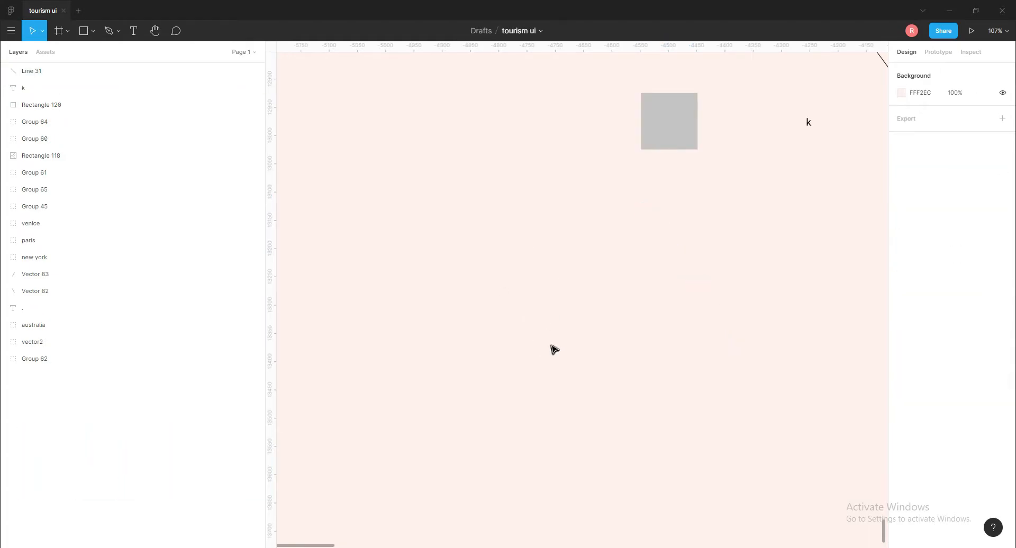
pyautogui.press('o')
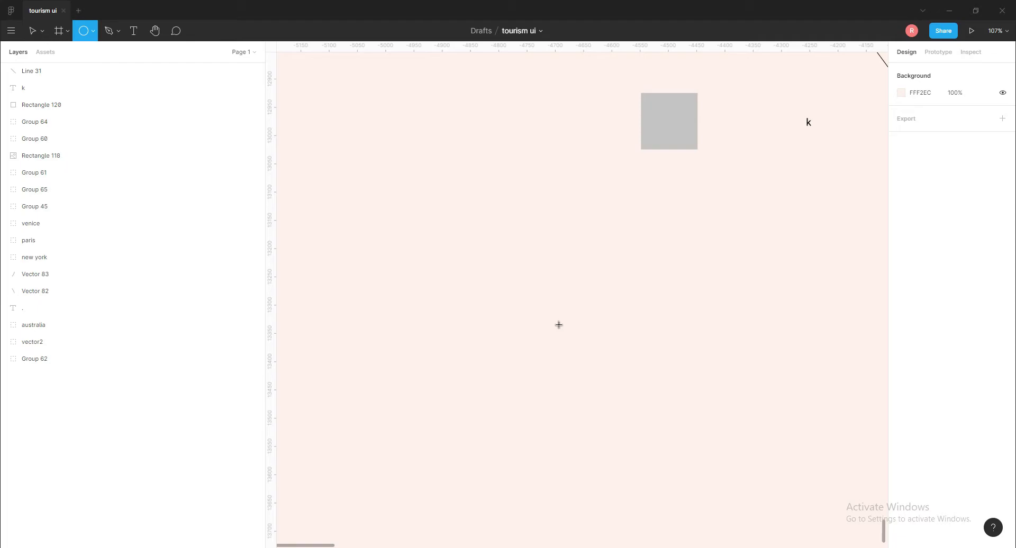
pyautogui.click(541, 298)
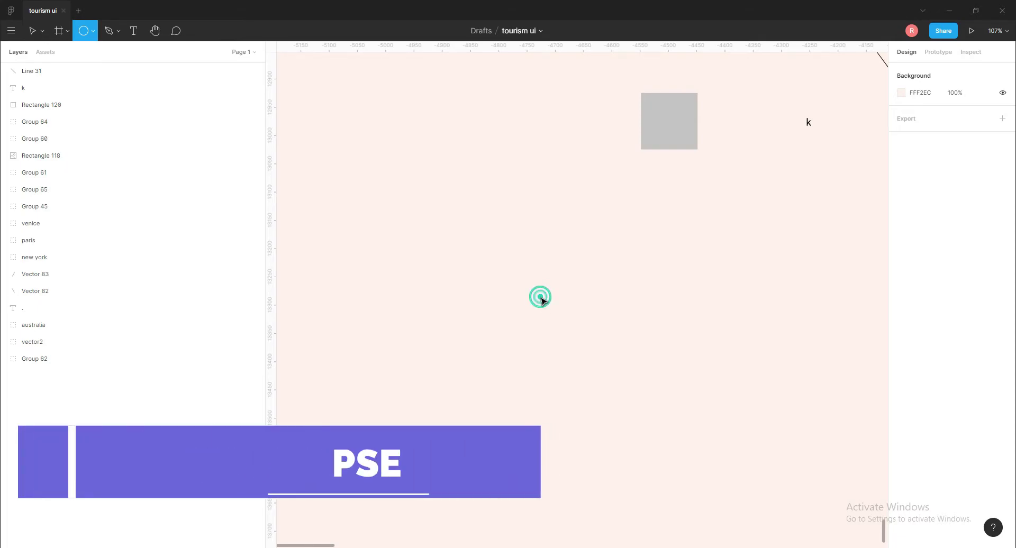
pyautogui.scroll(-3, 540, 296)
# Step: Select the scratch square, letter k and line, then select the grey circle
pyautogui.moveTo(751, 328); pyautogui.dragTo(671, 256)
pyautogui.click(503, 155)
pyautogui.click(602, 148)
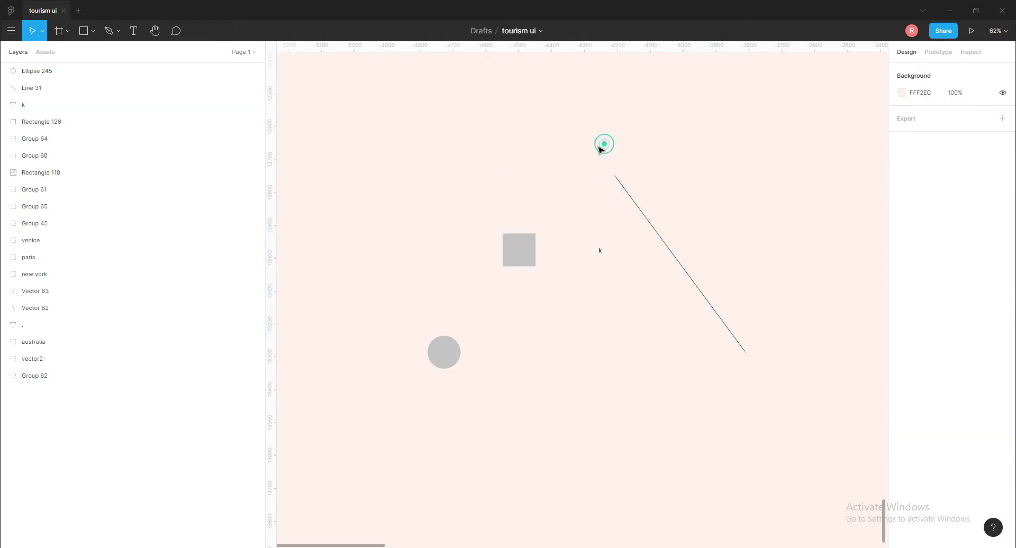
pyautogui.hscroll(-2, 638, 158)
pyautogui.click(511, 350)
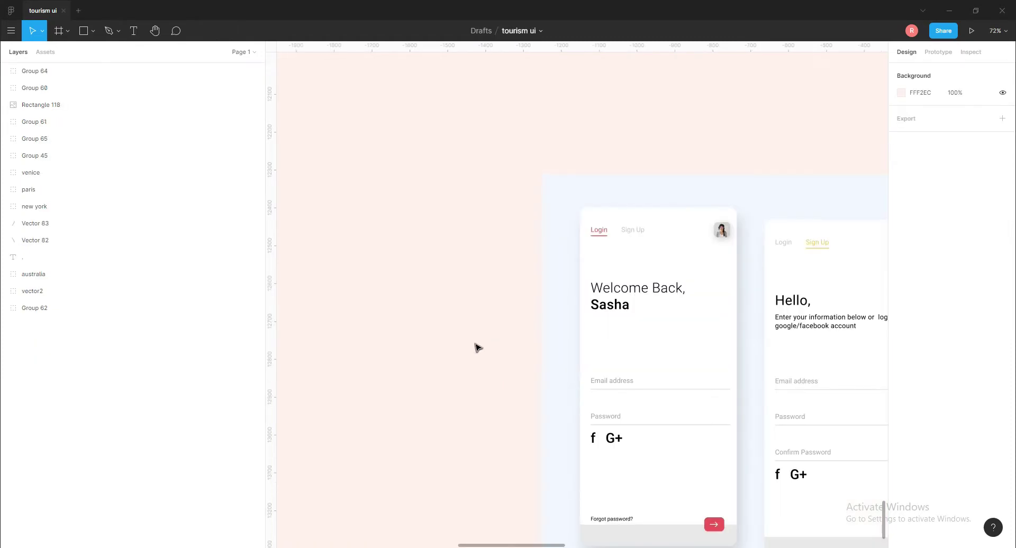
# Step: Draw a 340×275 rectangle left of the login screens and fill it with the login arrow's red EB5757
pyautogui.press('r')
pyautogui.moveTo(345, 246); pyautogui.dragTo(473, 350)
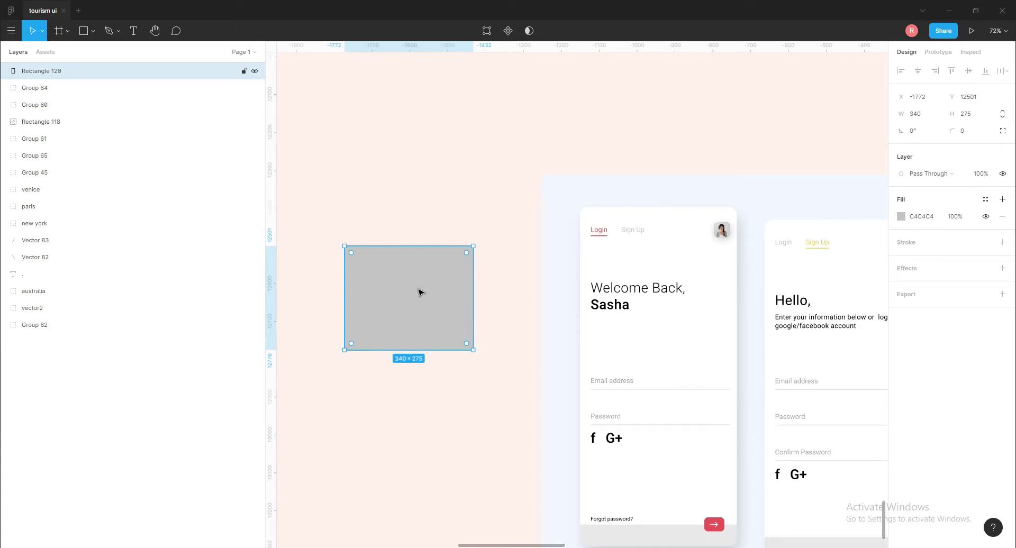
pyautogui.press('i')
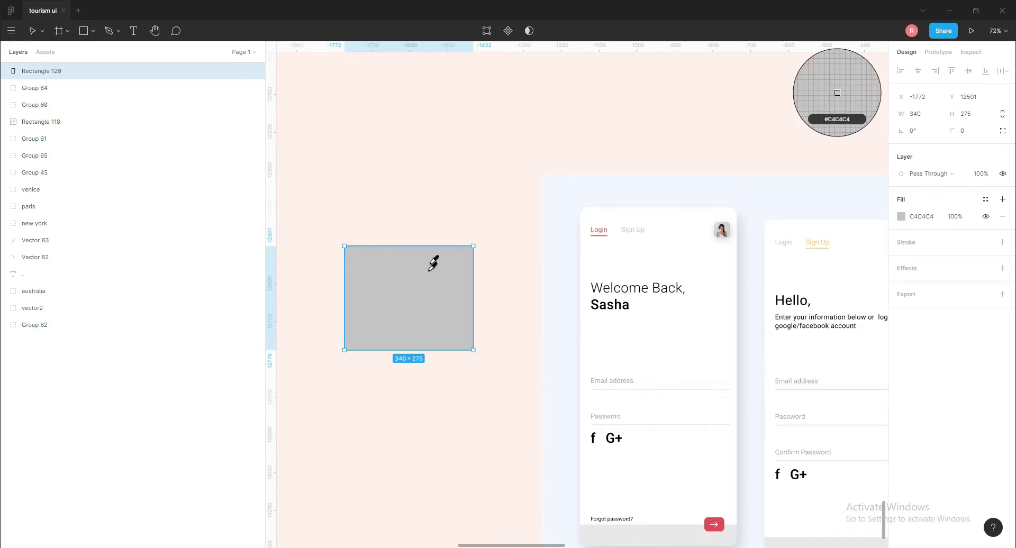
pyautogui.click(716, 521)
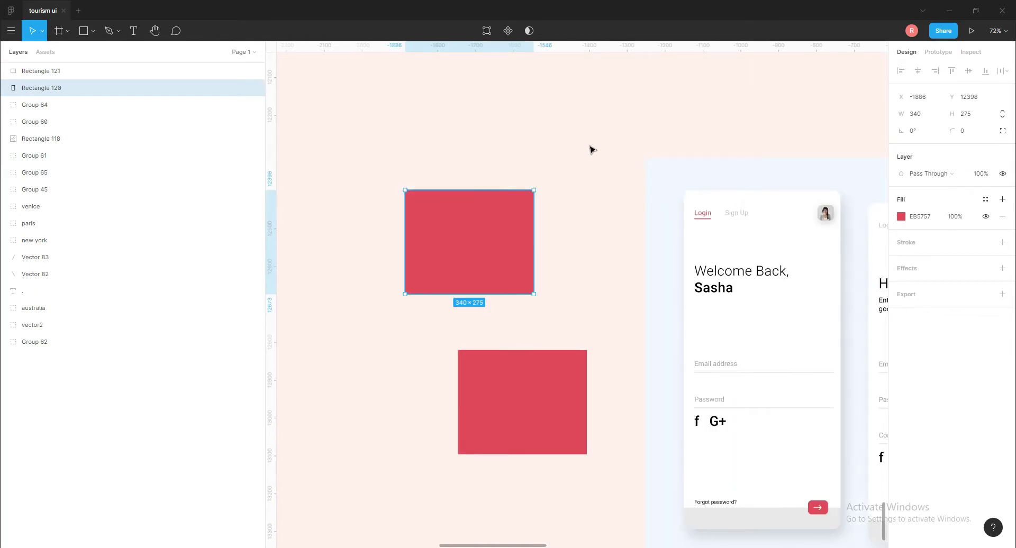
# Step: Fill the lower rectangle with the sign-up arrow's yellow F2C94C
pyautogui.click(502, 429)
pyautogui.moveTo(614, 229); pyautogui.dragTo(352, 146)
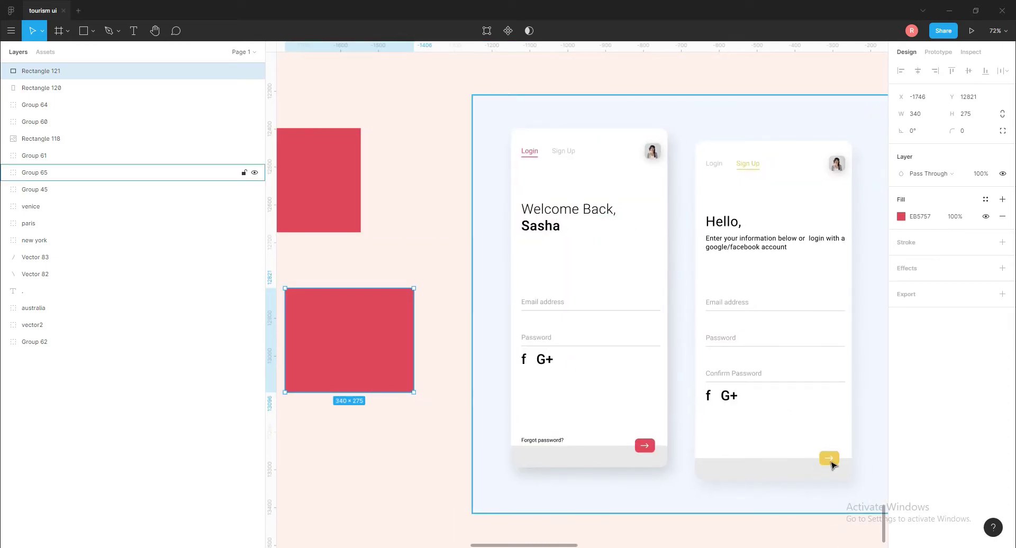
pyautogui.press('i')
pyautogui.click(829, 457)
# Step: Centre both rectangles horizontally with Alt+H, move the red one up-left, and reselect both
pyautogui.click(392, 167)
pyautogui.scroll(-2, 392, 167)
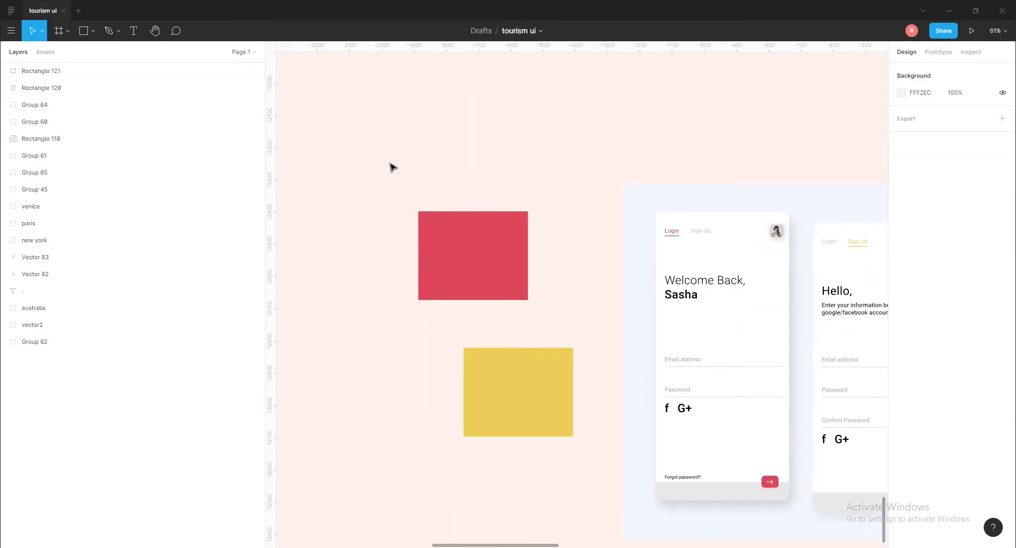
pyautogui.moveTo(390, 162); pyautogui.dragTo(592, 460)
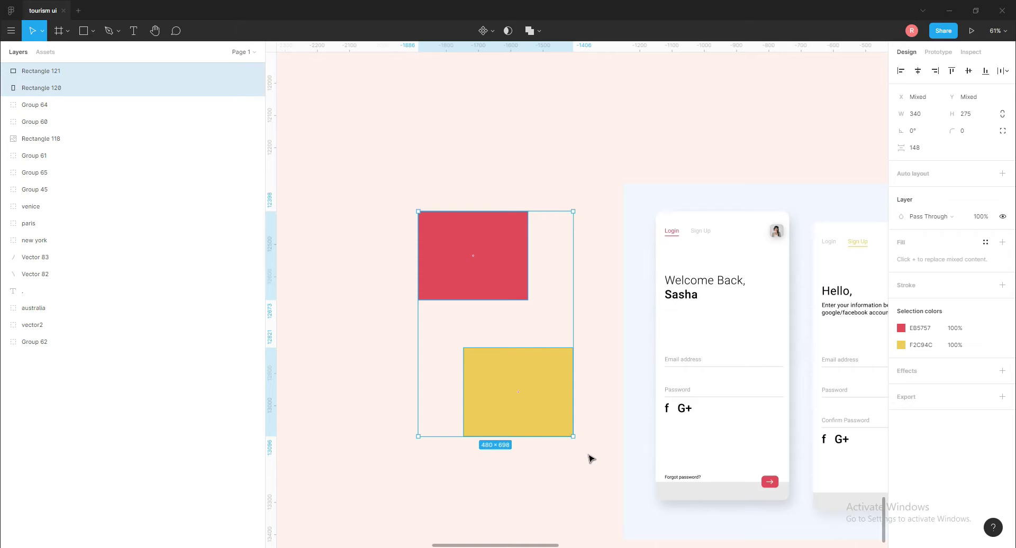
pyautogui.hotkey('alt', 'h')
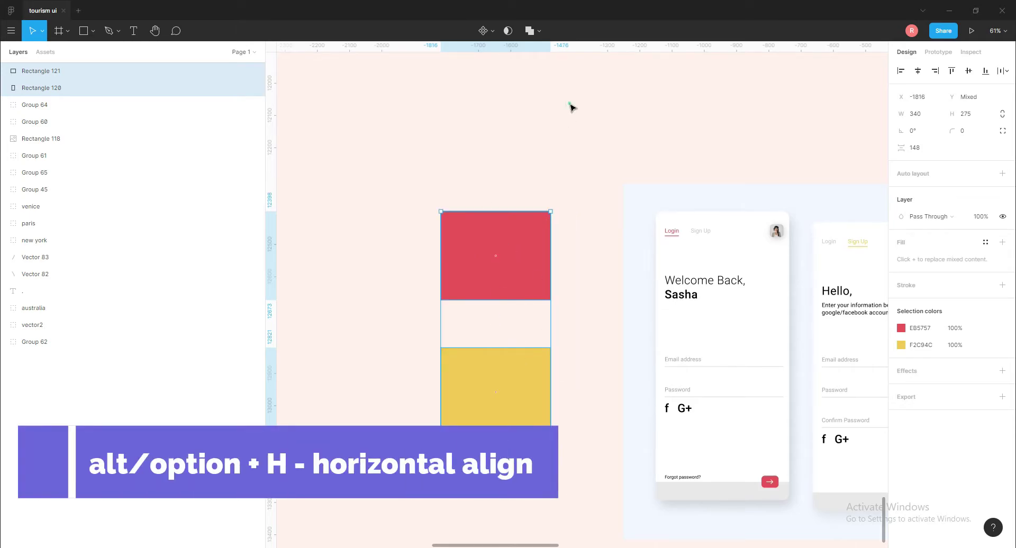
pyautogui.click(570, 108)
pyautogui.moveTo(516, 240); pyautogui.dragTo(387, 291)
pyautogui.click(372, 190)
pyautogui.moveTo(341, 207); pyautogui.dragTo(372, 256)
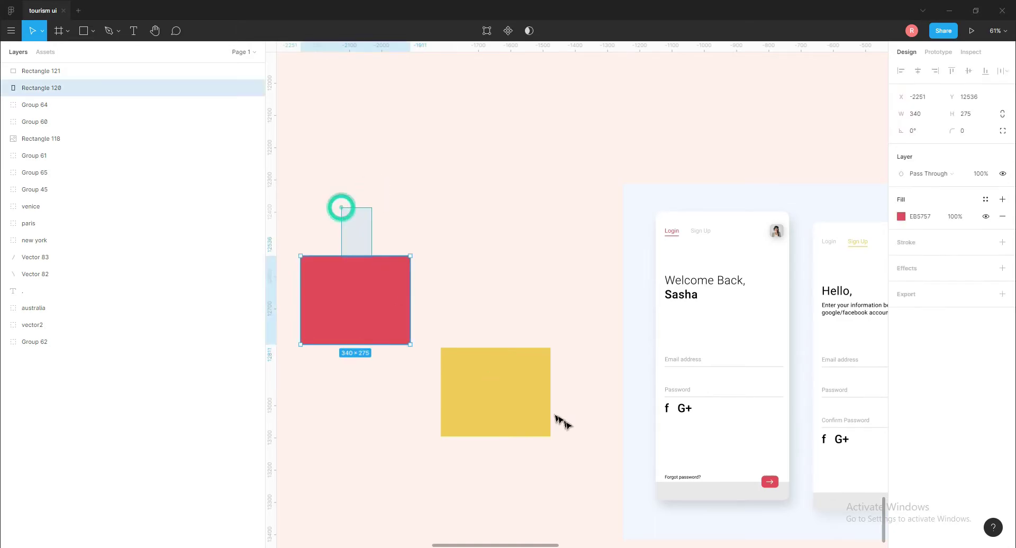
pyautogui.moveTo(564, 423); pyautogui.dragTo(564, 424)
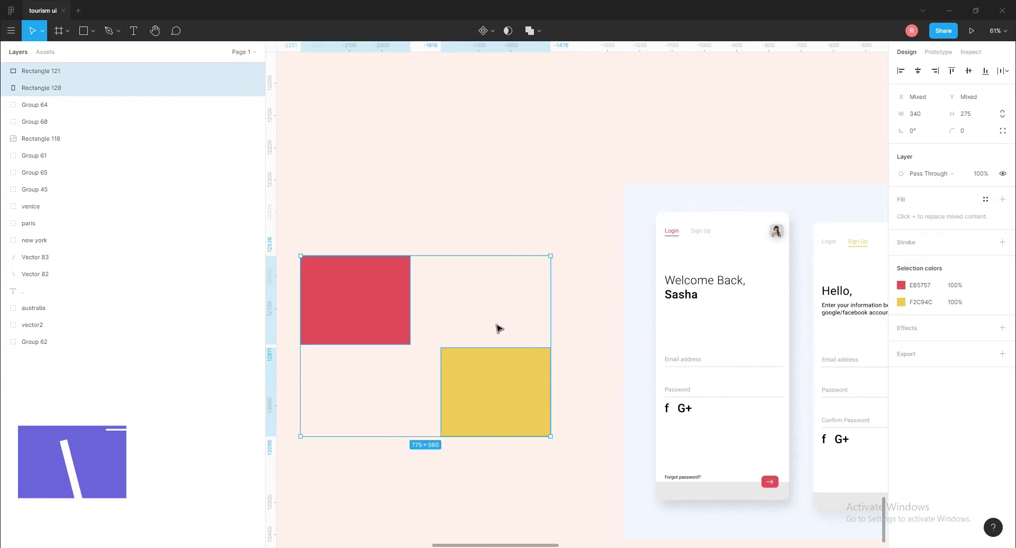
# Step: Align the red and yellow rectangles along their vertical centres with Alt+V
pyautogui.hotkey('alt', 'v')
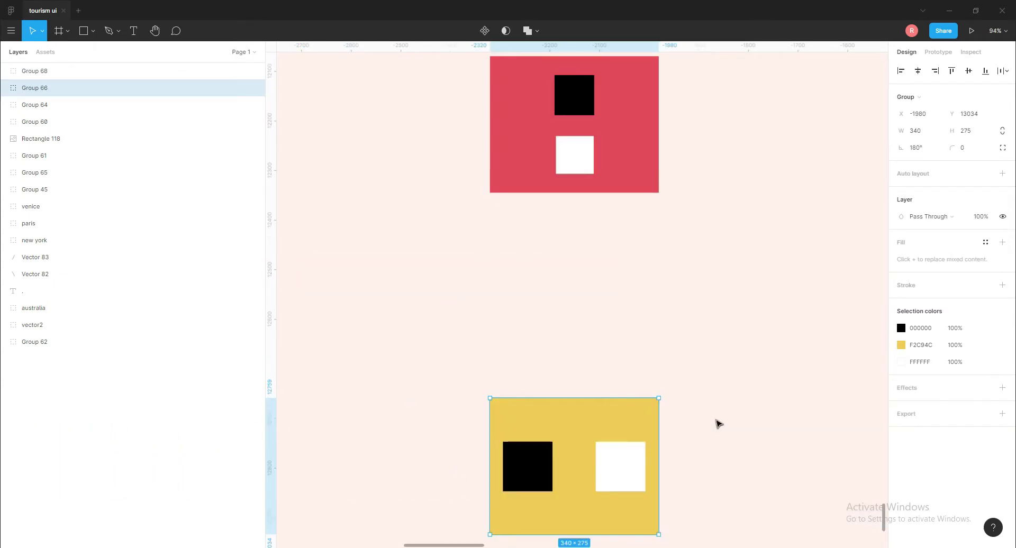
pyautogui.scroll(-1, 719, 423)
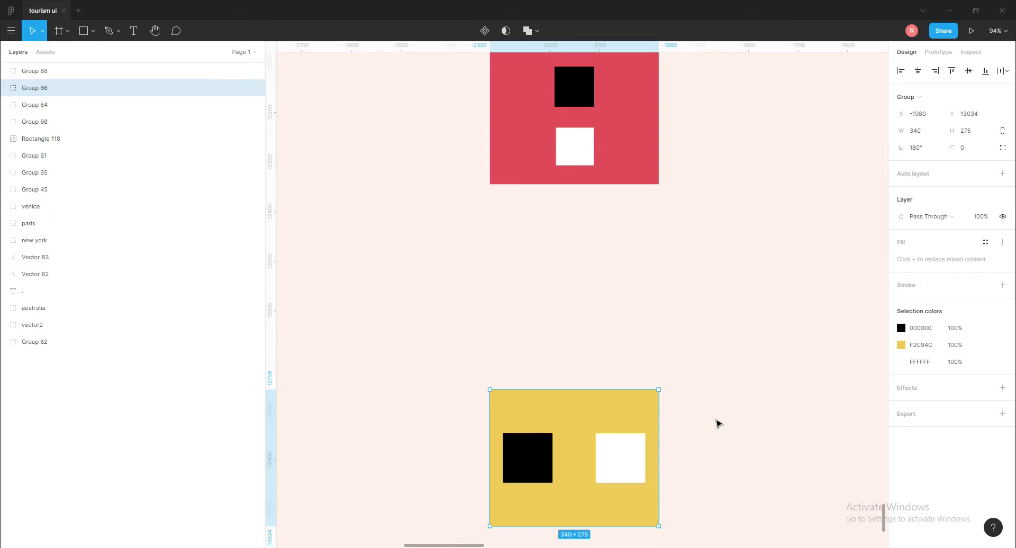
pyautogui.scroll(-1, 718, 424)
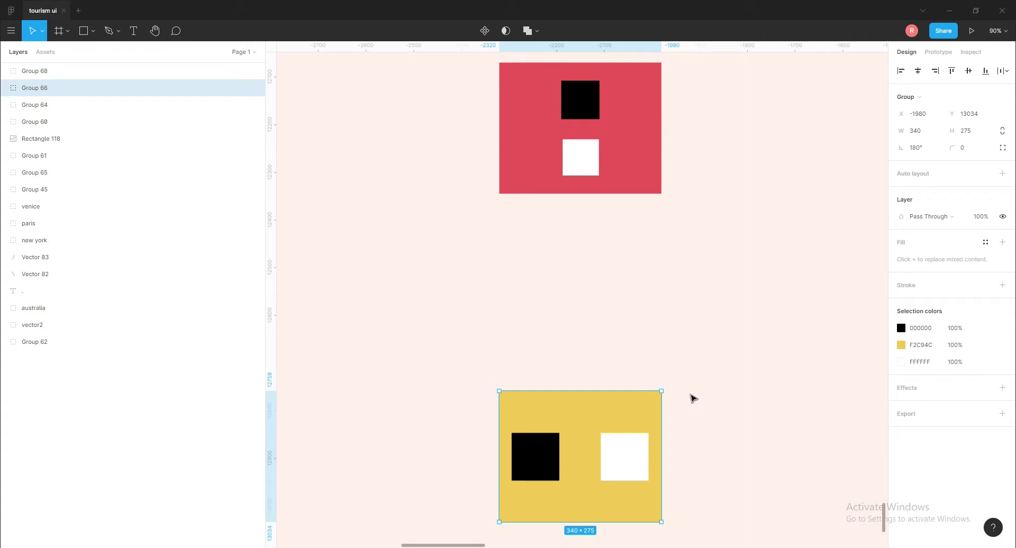
pyautogui.scroll(1, 693, 398)
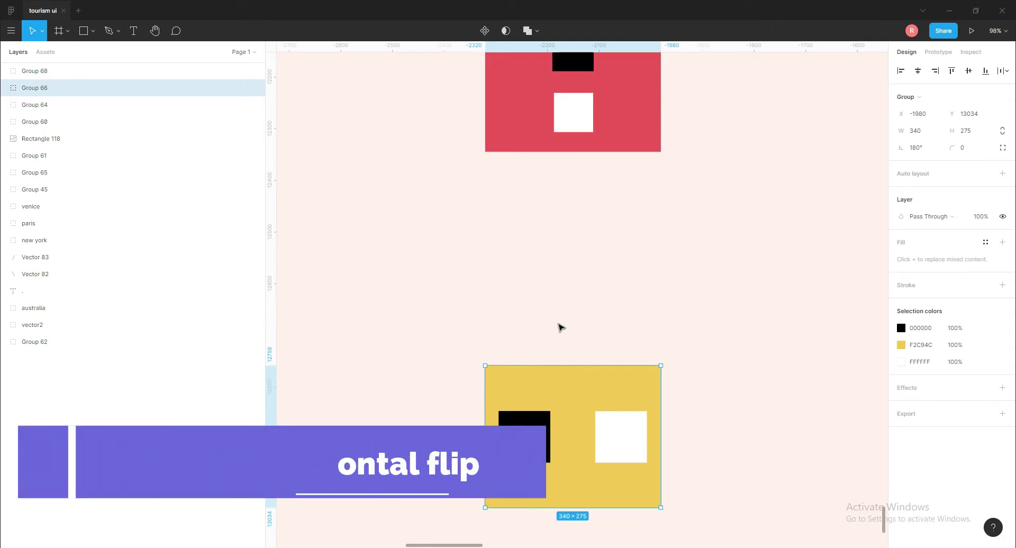
# Step: Flip the yellow group horizontally with Shift+H, undoing trial drag-resizes of it
pyautogui.hotkey('shift', 'h')
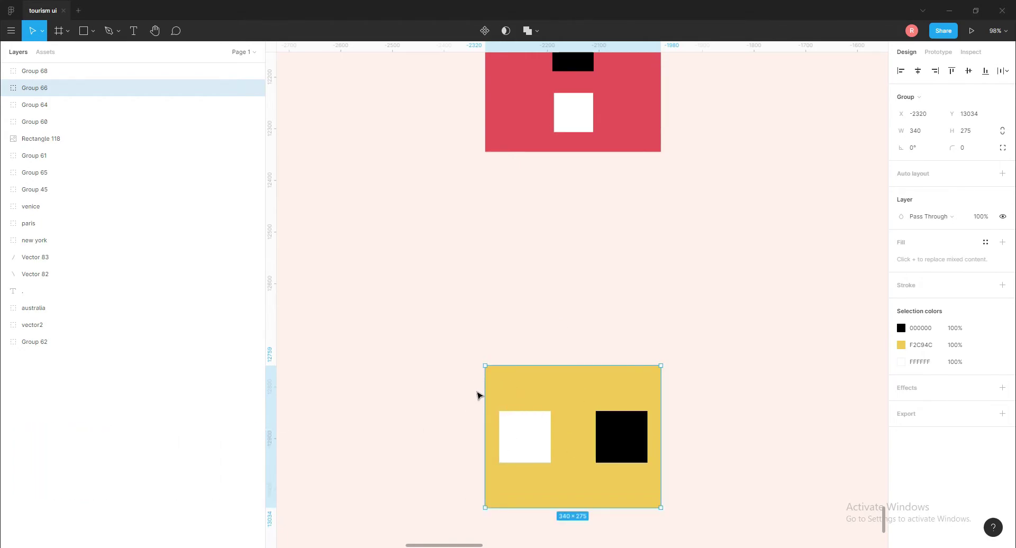
pyautogui.hotkey('shift', 'h')
pyautogui.scroll(-2, 485, 396)
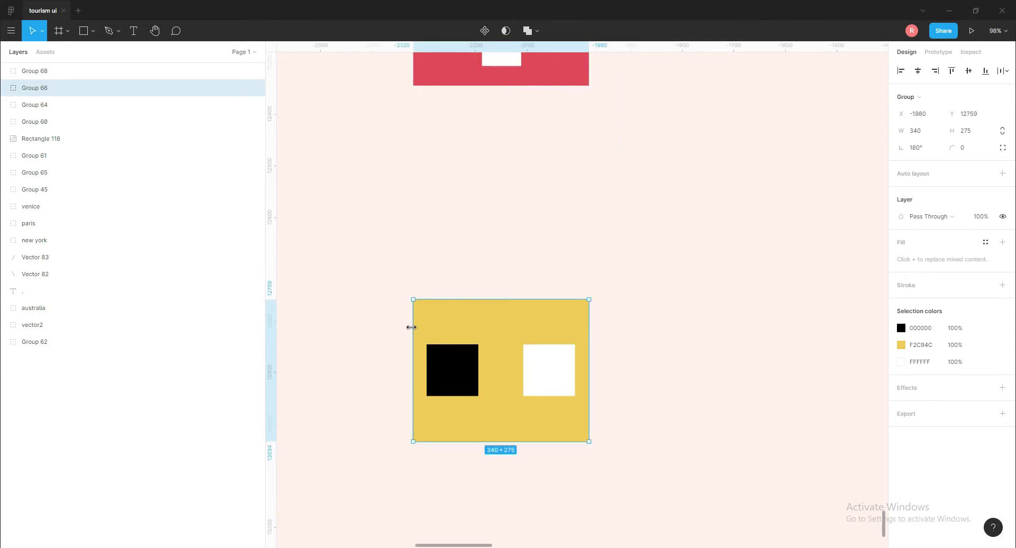
pyautogui.moveTo(411, 327); pyautogui.dragTo(759, 342)
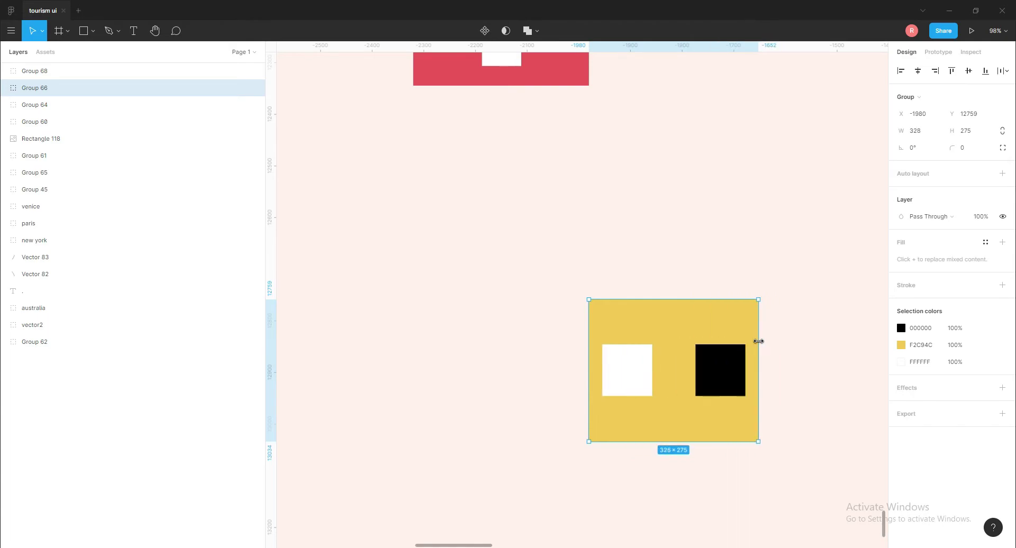
pyautogui.hotkey('ctrl', 'z')
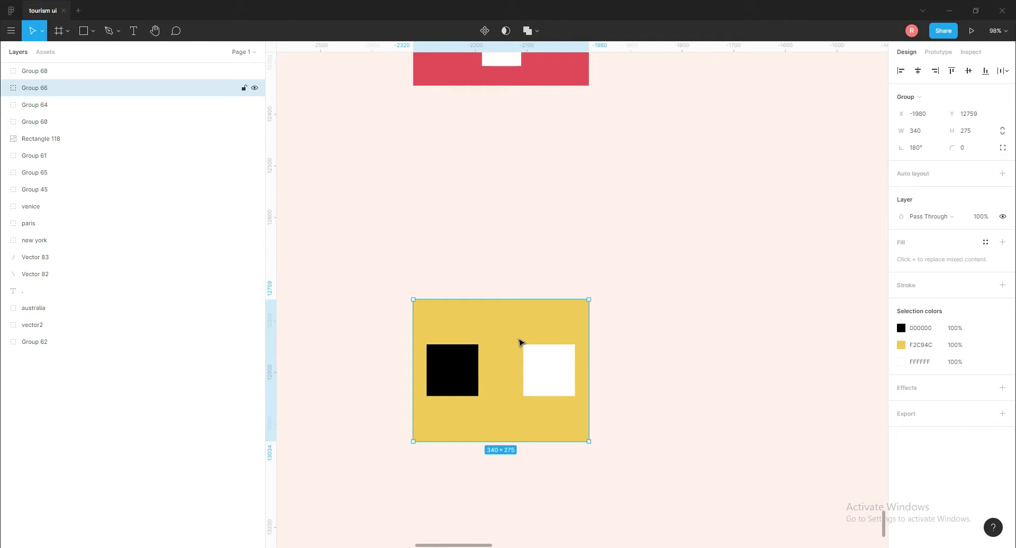
pyautogui.hotkey('shift', 'h')
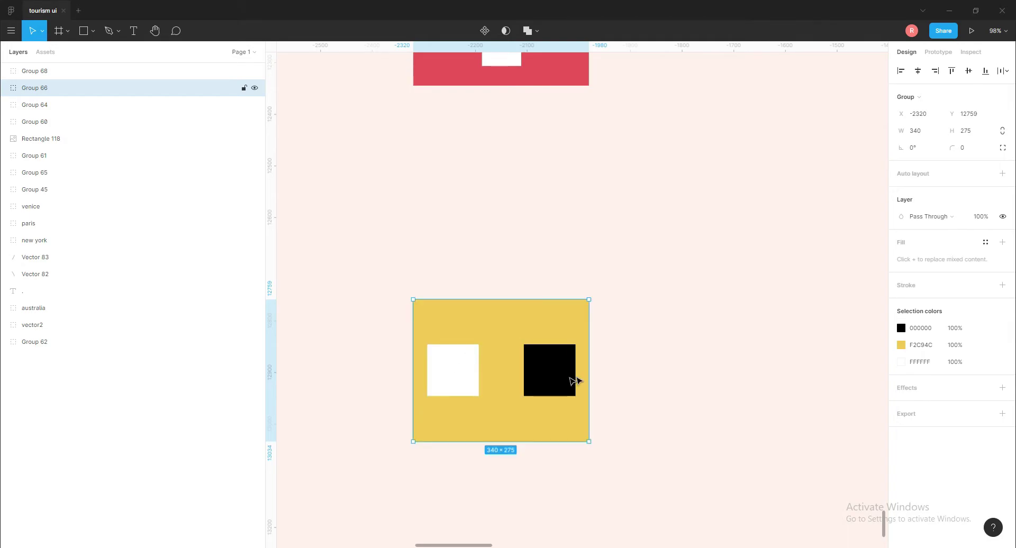
pyautogui.hotkey('shift', 'h')
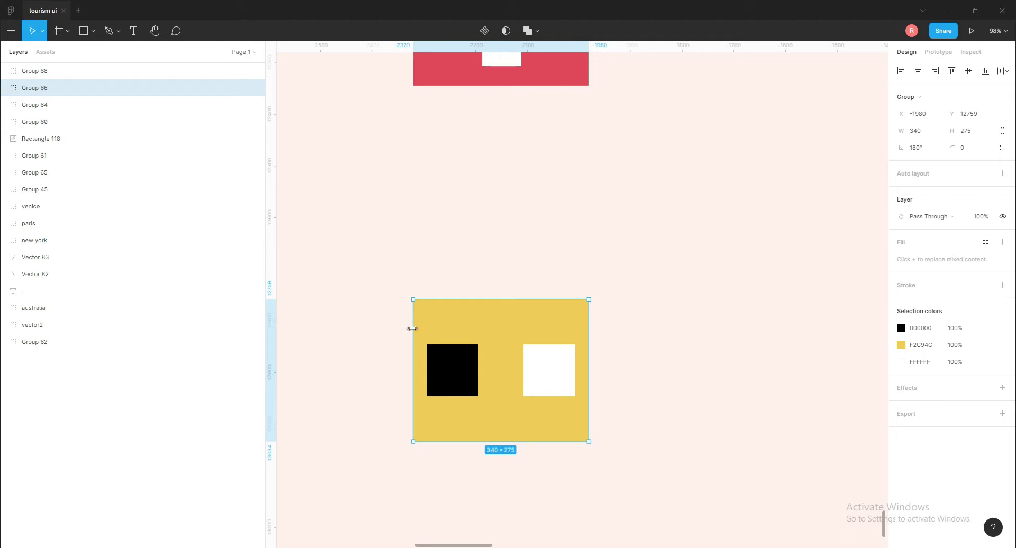
pyautogui.click(412, 329)
pyautogui.moveTo(412, 328); pyautogui.dragTo(738, 345)
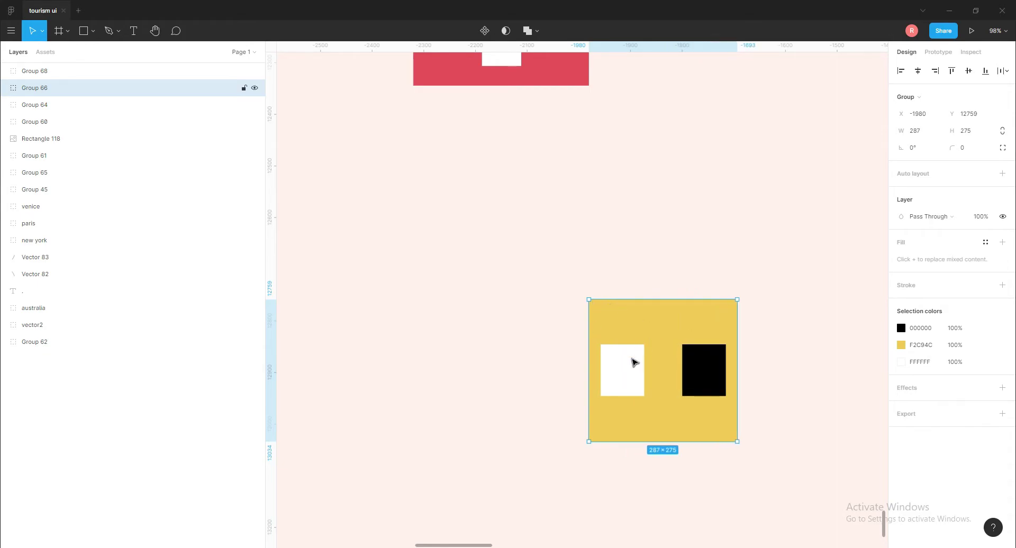
pyautogui.hotkey('ctrl', 'z')
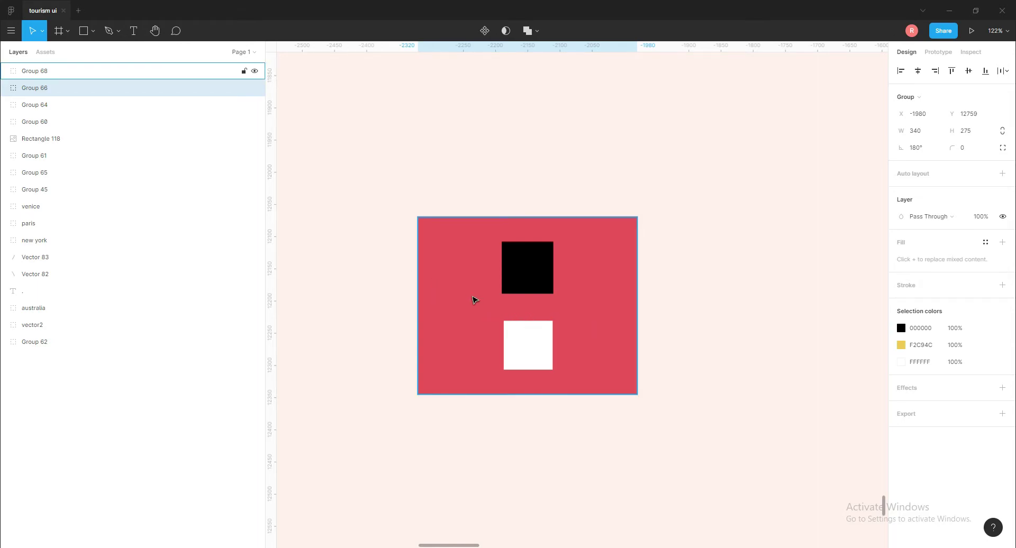
# Step: Flip the red group (Group 68) vertically so its white square sits above the black
pyautogui.click(474, 299)
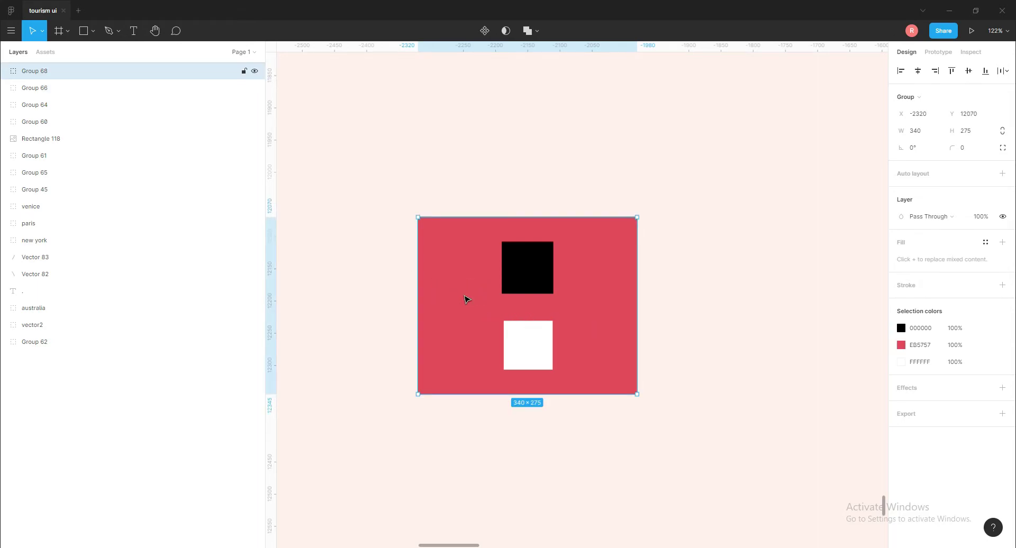
pyautogui.hotkey('shift', 'v')
pyautogui.scroll(-1, 567, 152)
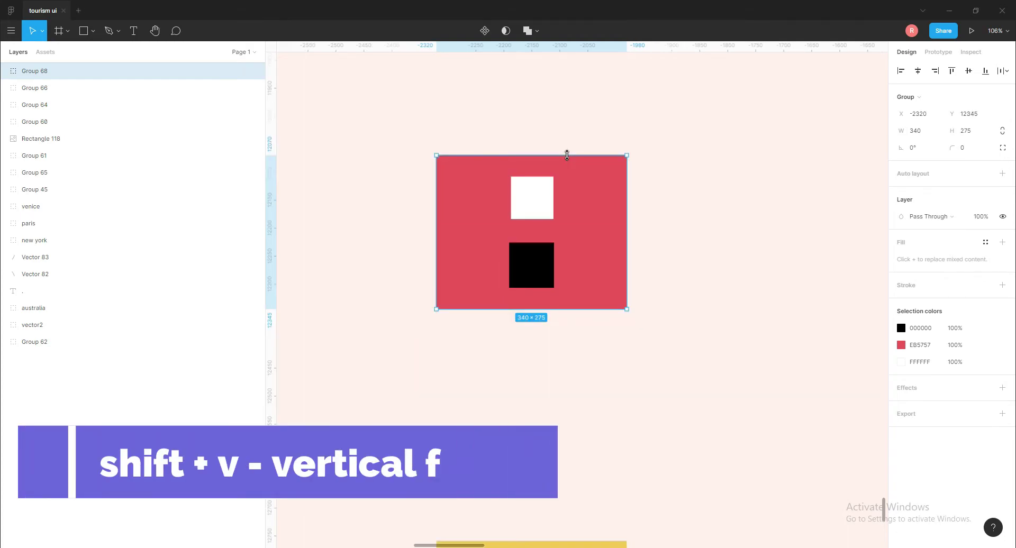
pyautogui.moveTo(567, 154); pyautogui.dragTo(557, 365)
pyautogui.moveTo(558, 401); pyautogui.dragTo(557, 462)
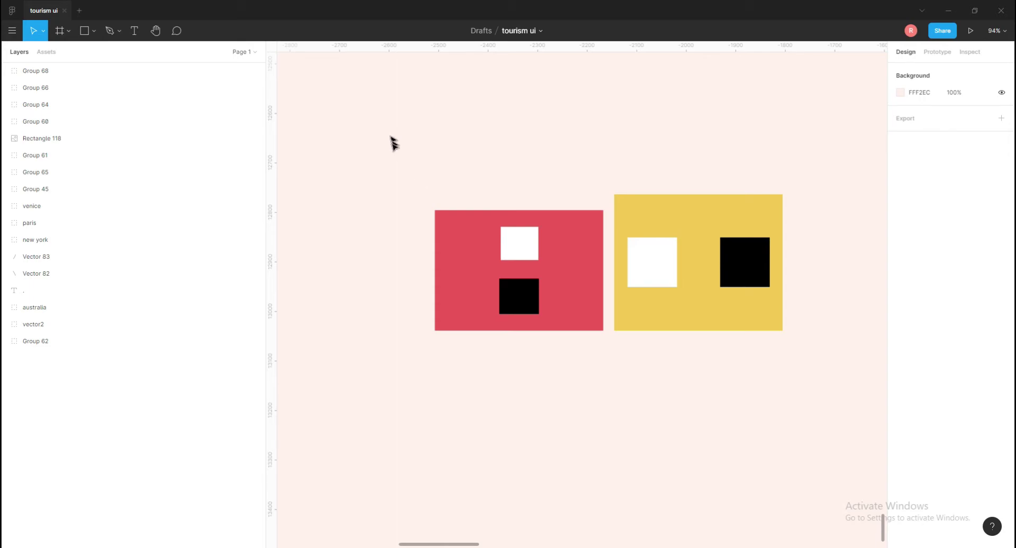
pyautogui.moveTo(363, 161); pyautogui.dragTo(511, 324)
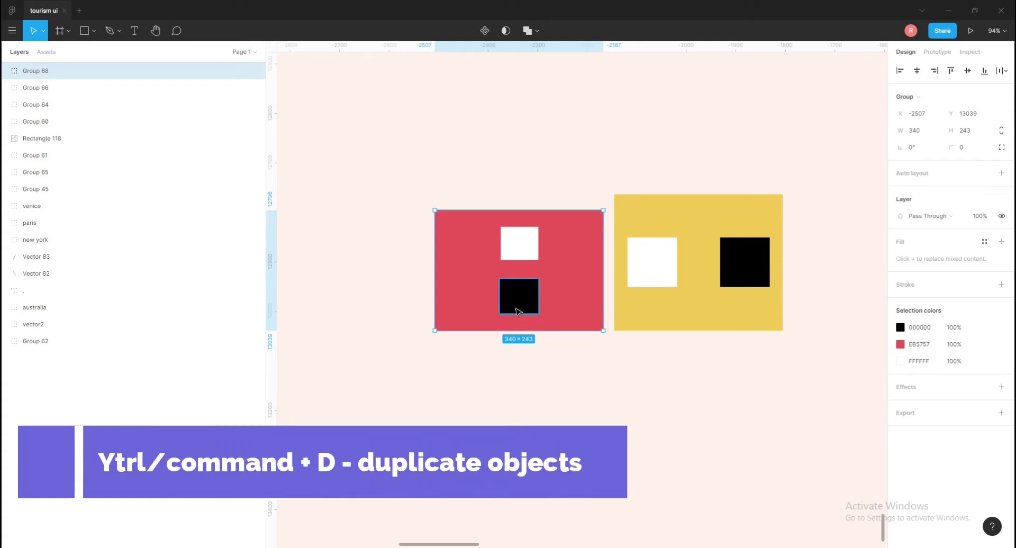
pyautogui.hotkey('ctrl', 'd')
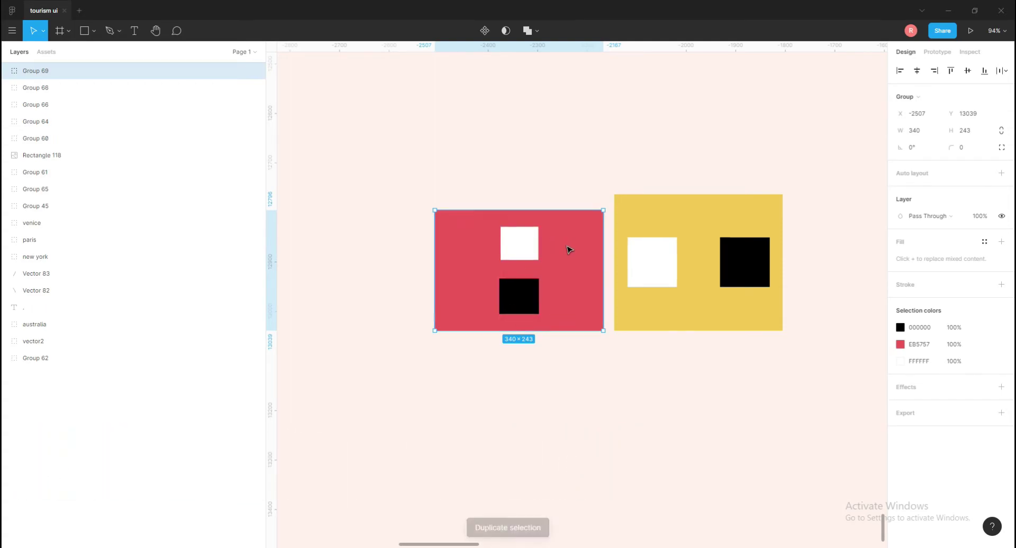
pyautogui.moveTo(569, 249); pyautogui.dragTo(557, 414)
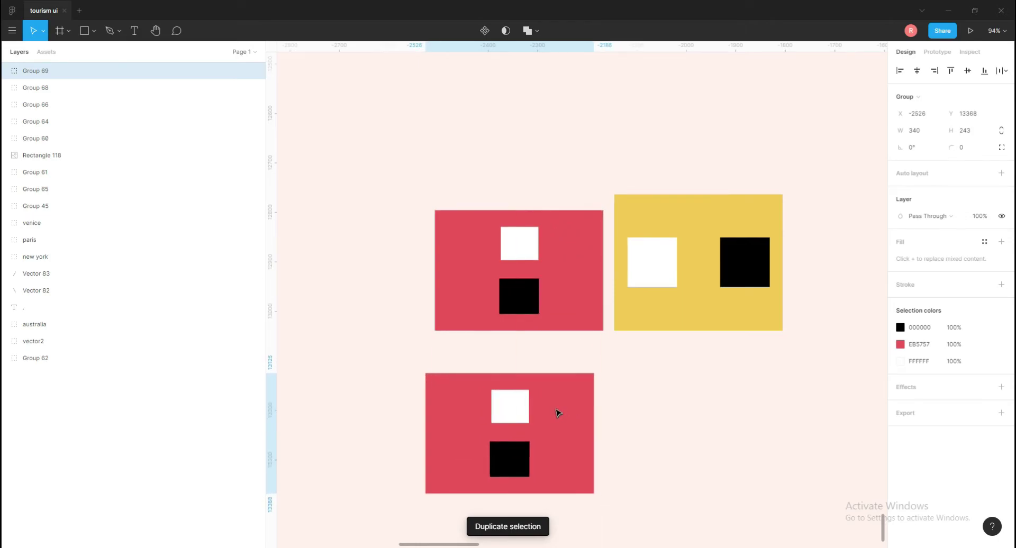
pyautogui.press('Delete')
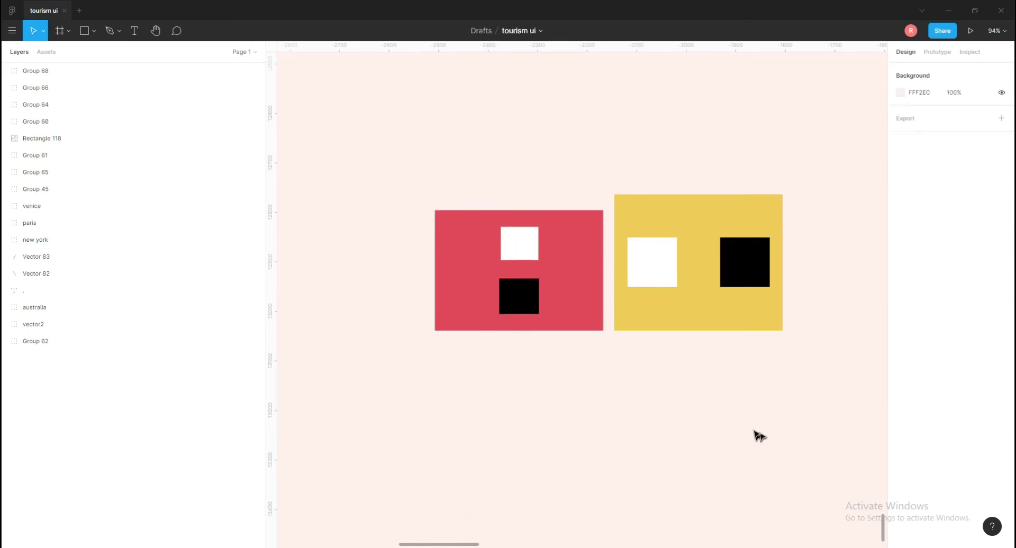
pyautogui.moveTo(397, 161); pyautogui.dragTo(797, 371)
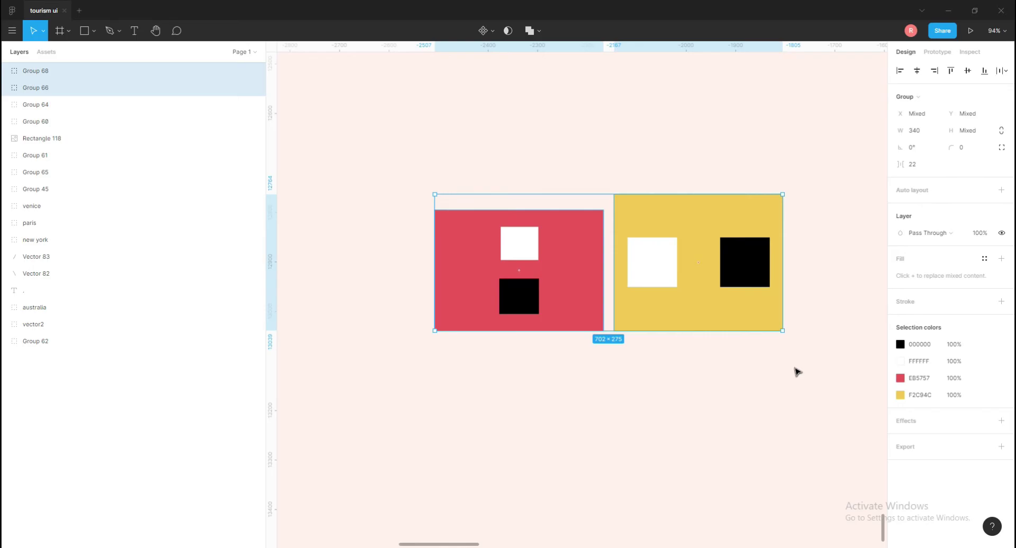
pyautogui.moveTo(667, 220); pyautogui.dragTo(674, 371)
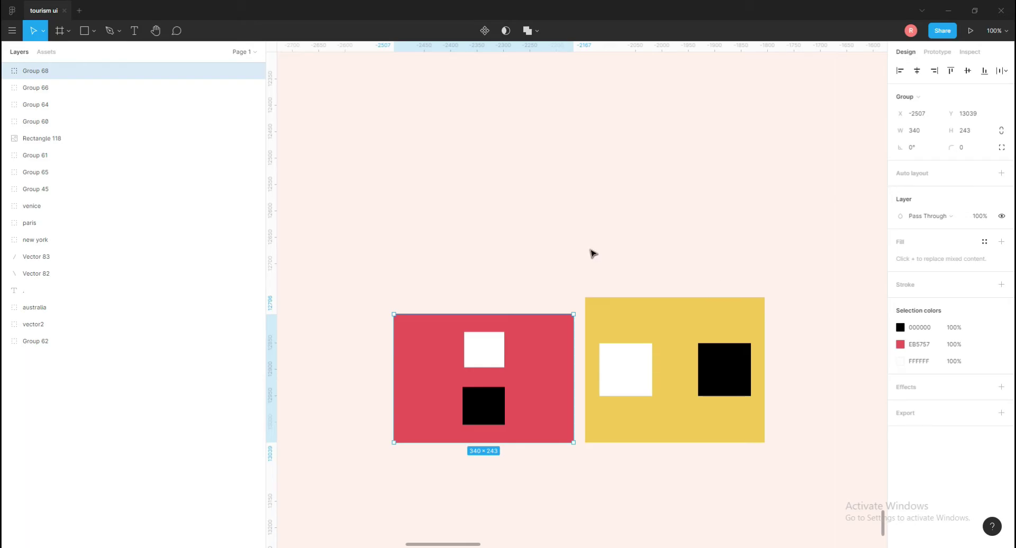
# Step: Fit all canvas content in view, then zoom to the selected red group
pyautogui.hotkey('shift', '1')
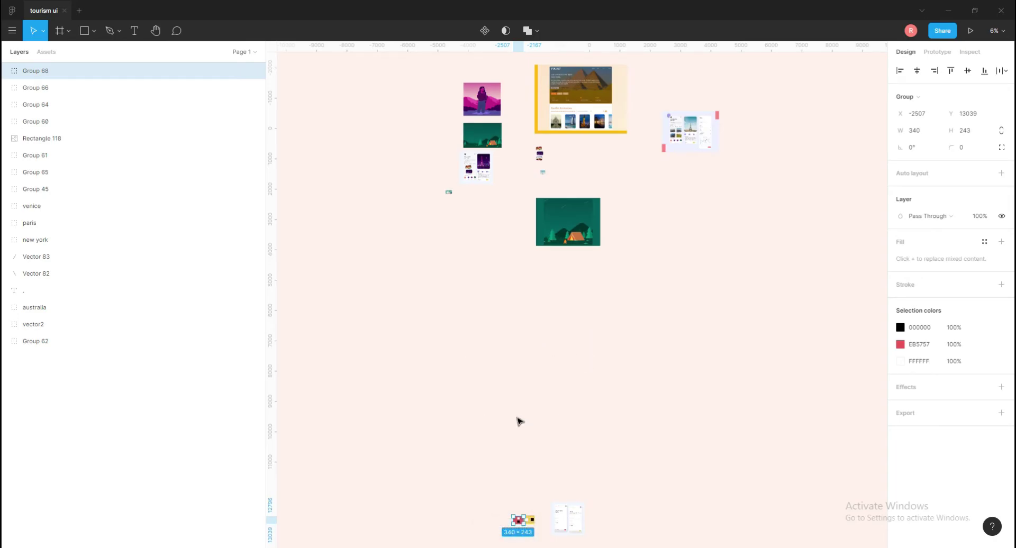
pyautogui.hotkey('shift', '2')
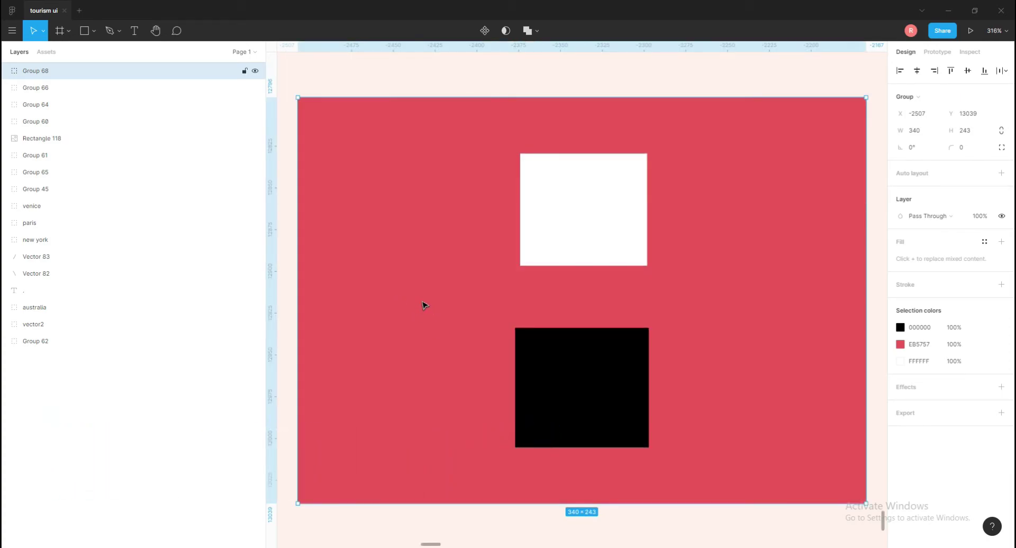
pyautogui.scroll(-5, 422, 305)
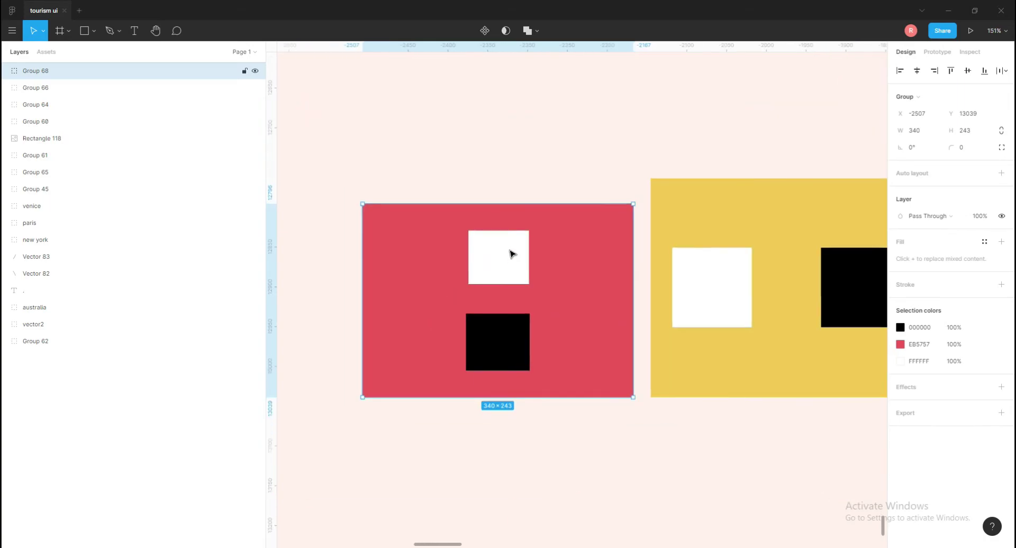
# Step: Zoom in on the white square inside the red group, then return to 100%
pyautogui.doubleClick(511, 254)
pyautogui.doubleClick(512, 254)
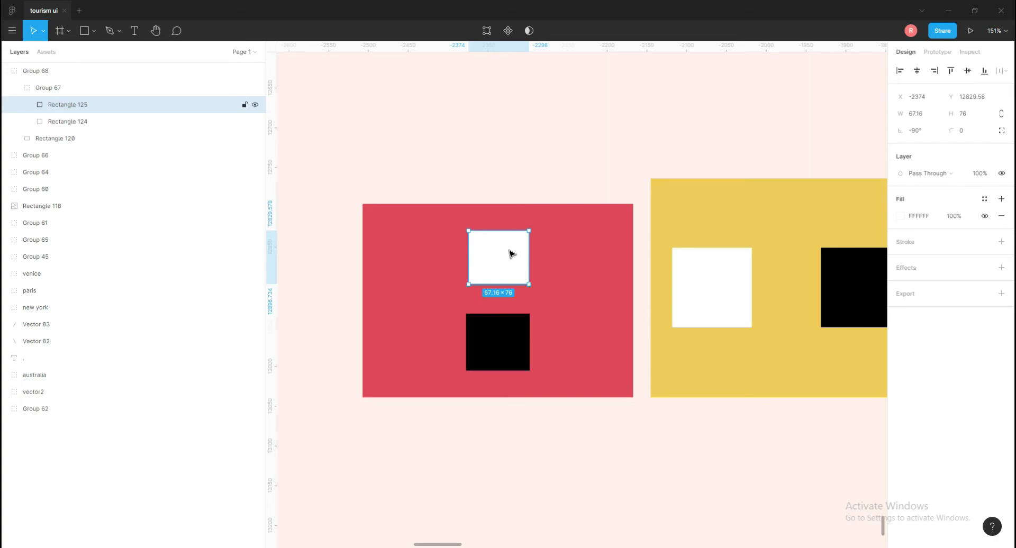
pyautogui.hotkey('shift', '2')
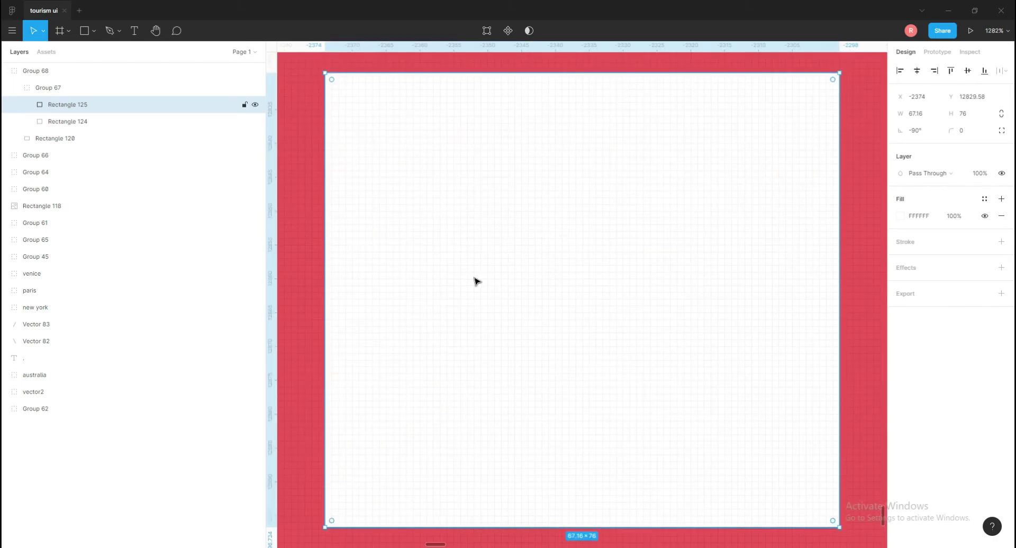
pyautogui.scroll(-5, 494, 308)
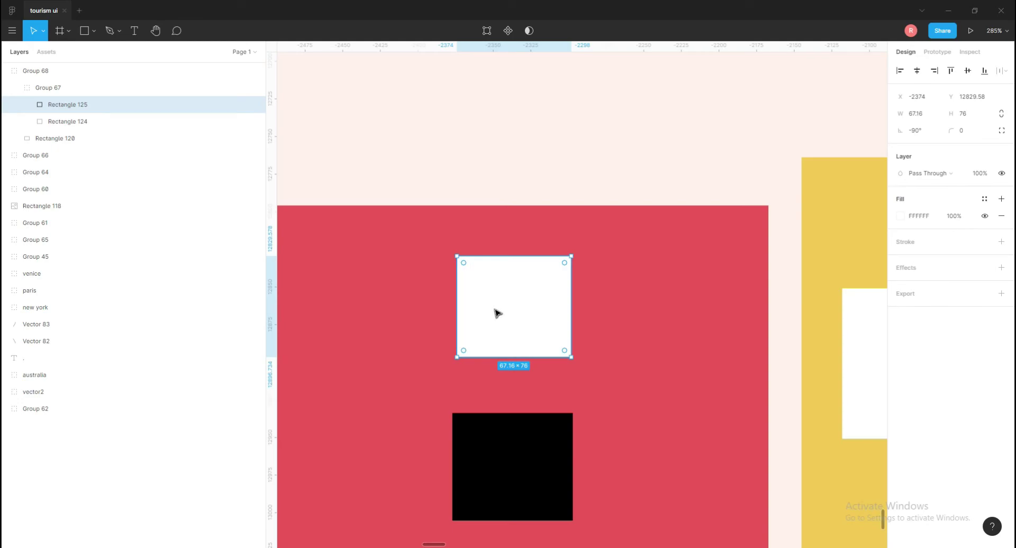
pyautogui.hotkey('shift', '0')
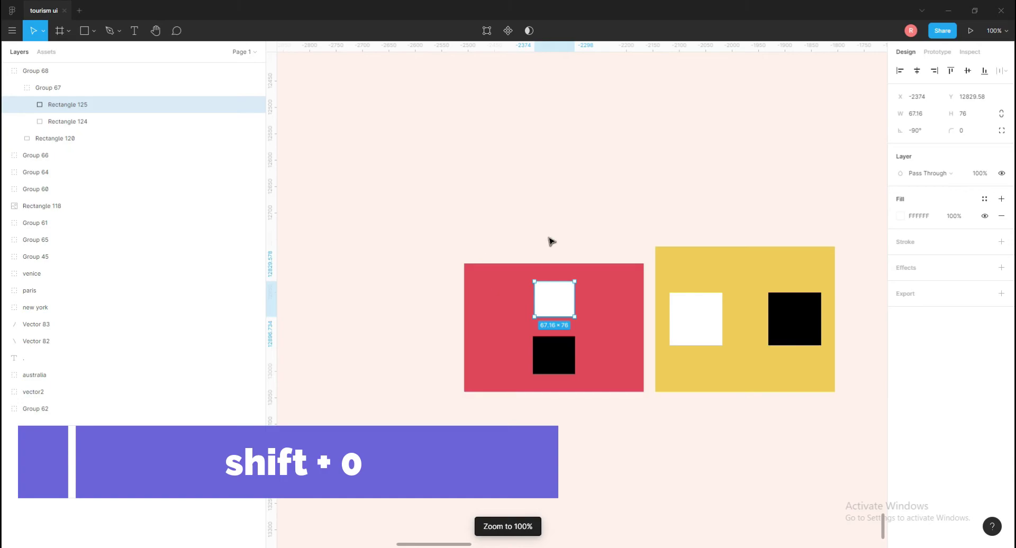
pyautogui.click(545, 444)
pyautogui.press('z')
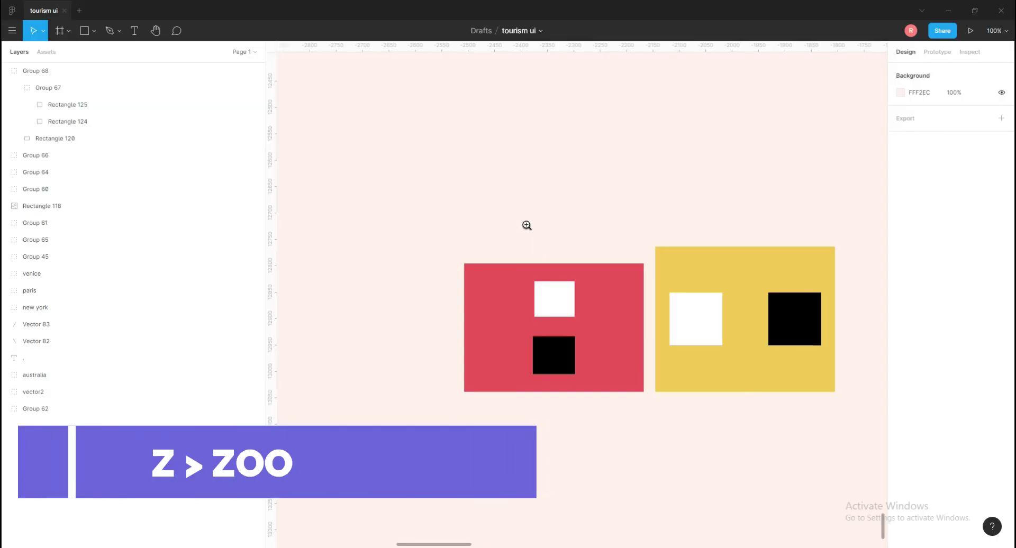
pyautogui.click(543, 290)
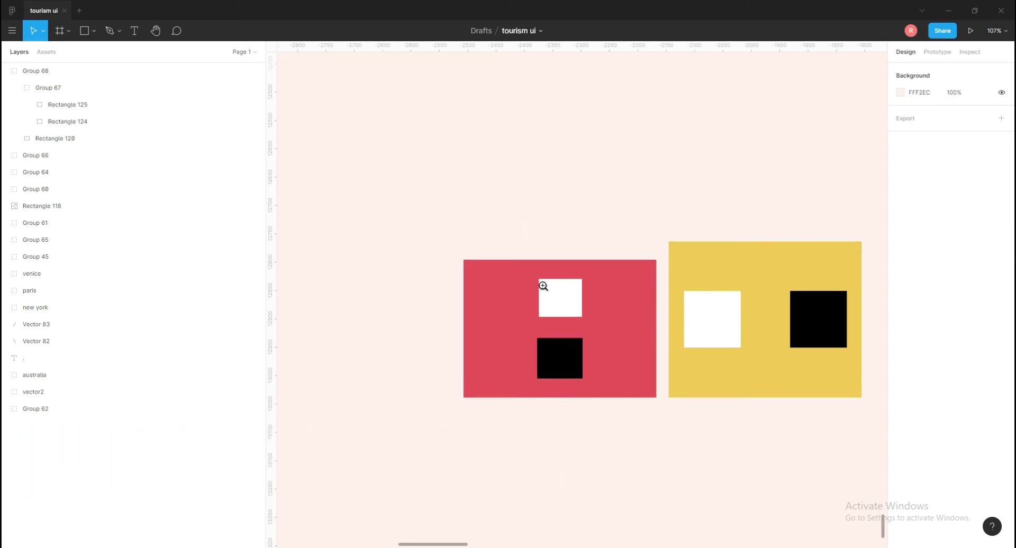
pyautogui.moveTo(542, 285); pyautogui.dragTo(591, 325)
pyautogui.scroll(3, 568, 306)
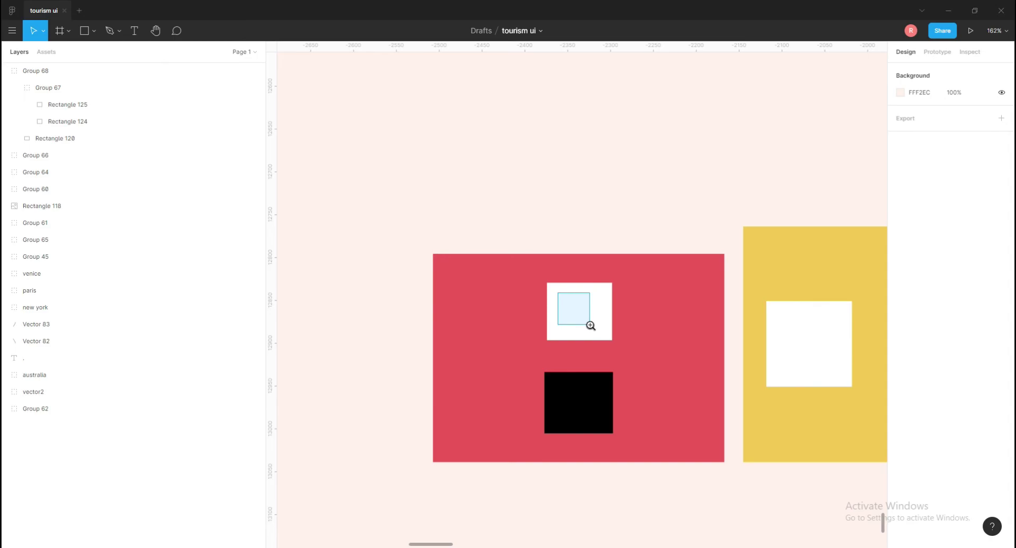
pyautogui.moveTo(591, 326); pyautogui.dragTo(590, 325)
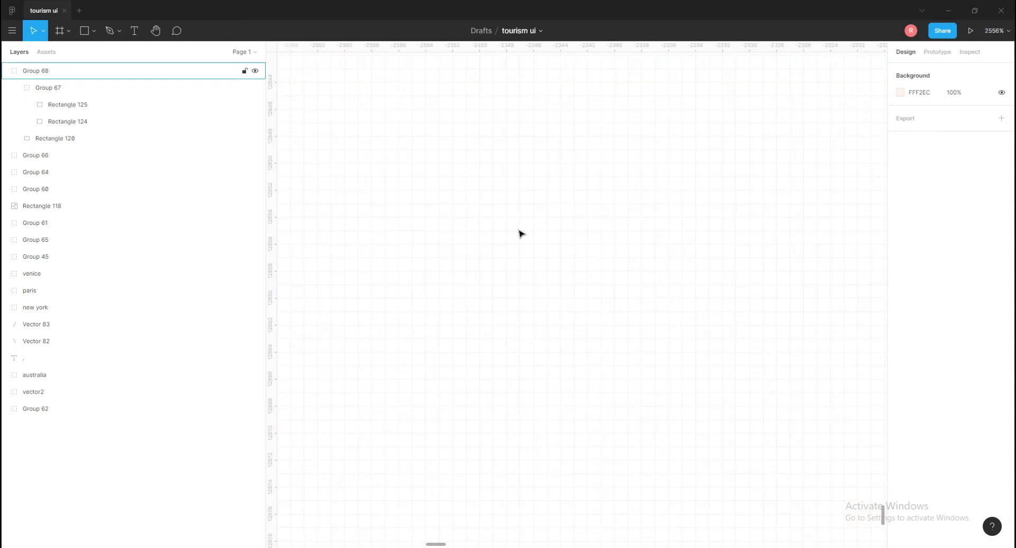
pyautogui.scroll(-5, 562, 315)
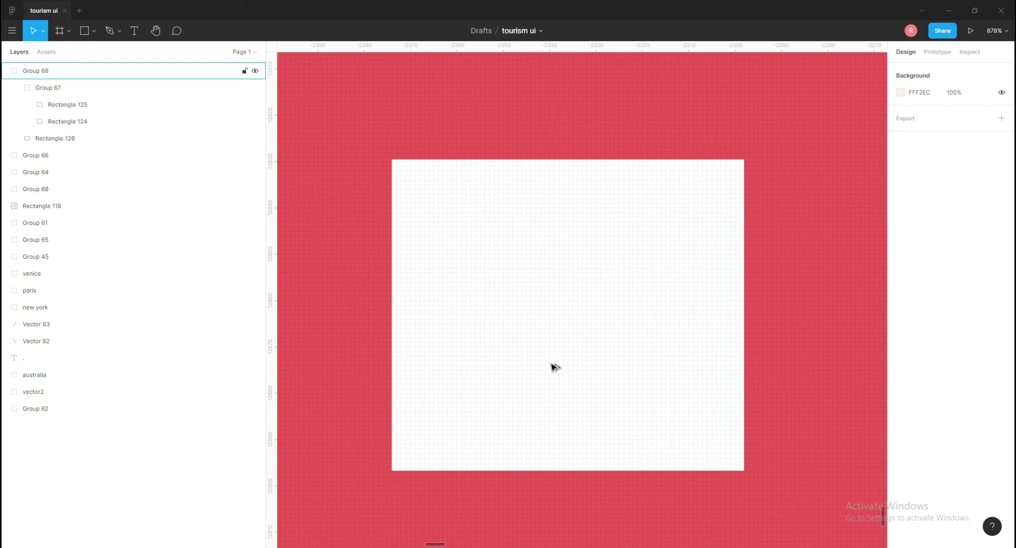
pyautogui.moveTo(310, 218); pyautogui.dragTo(383, 312)
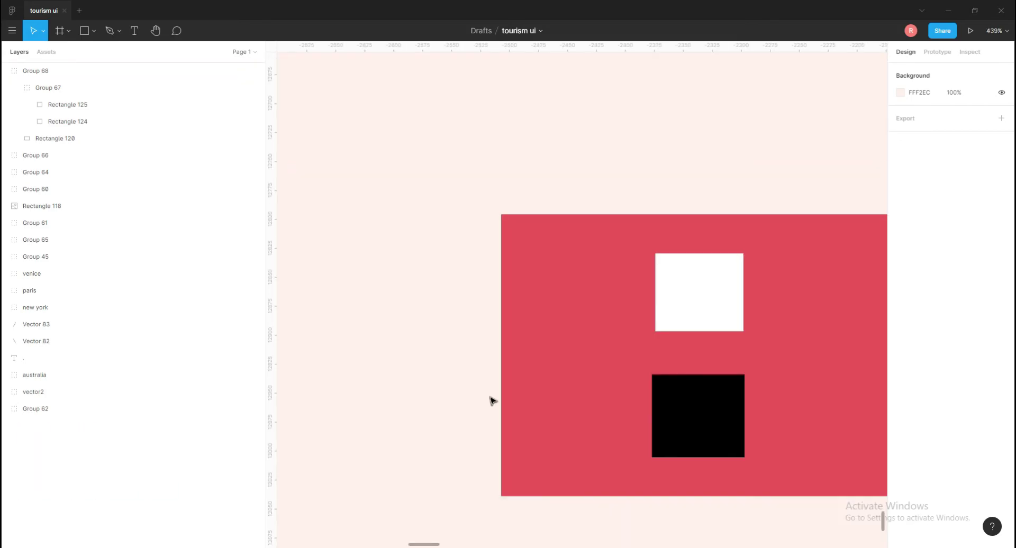
pyautogui.scroll(-1, 487, 392)
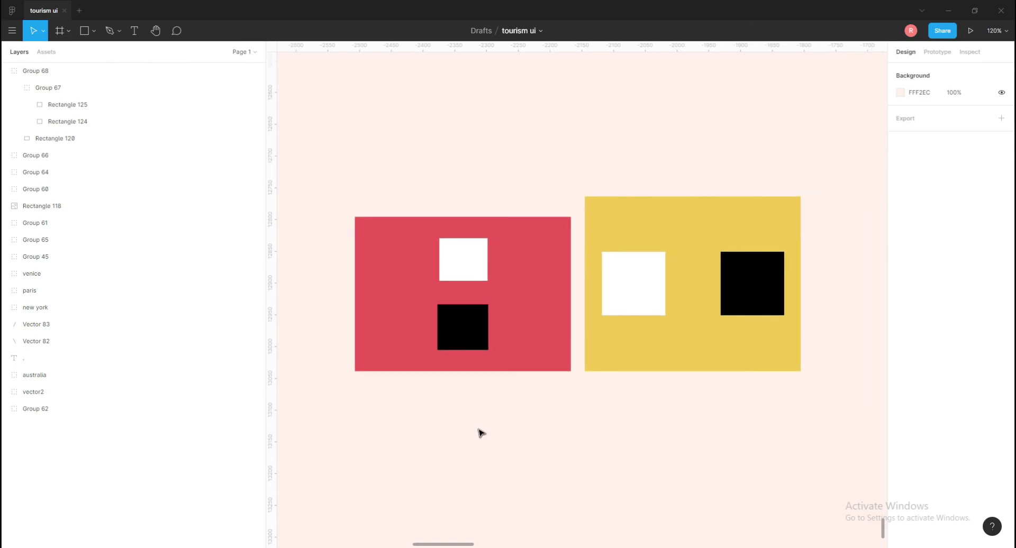
pyautogui.moveTo(370, 148); pyautogui.dragTo(726, 388)
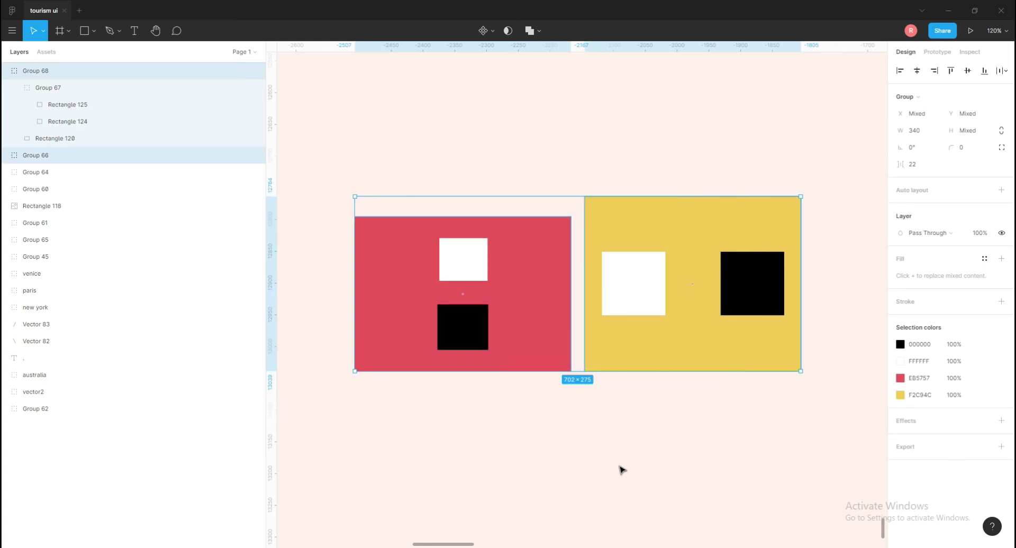
pyautogui.hotkey('shift', 'a')
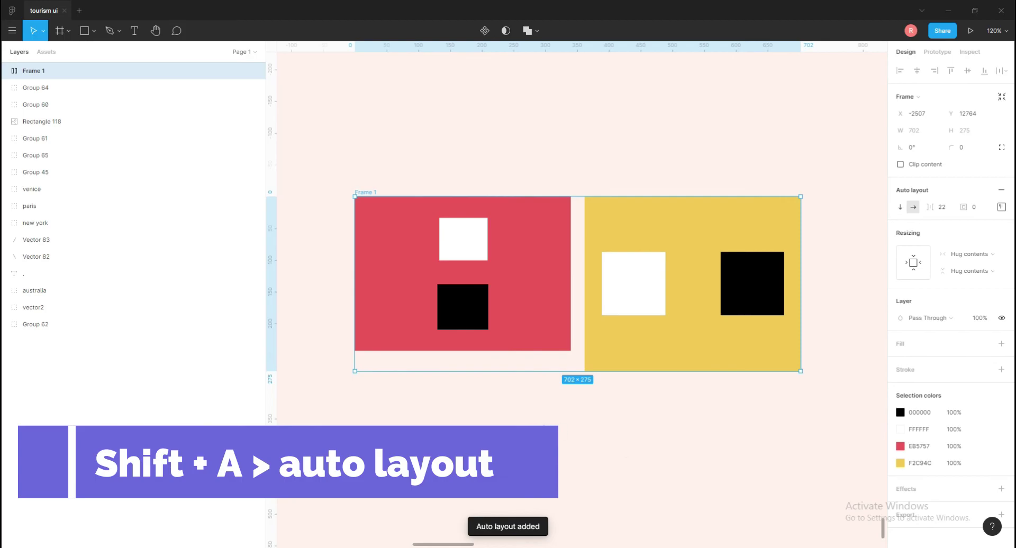
pyautogui.click(5, 71)
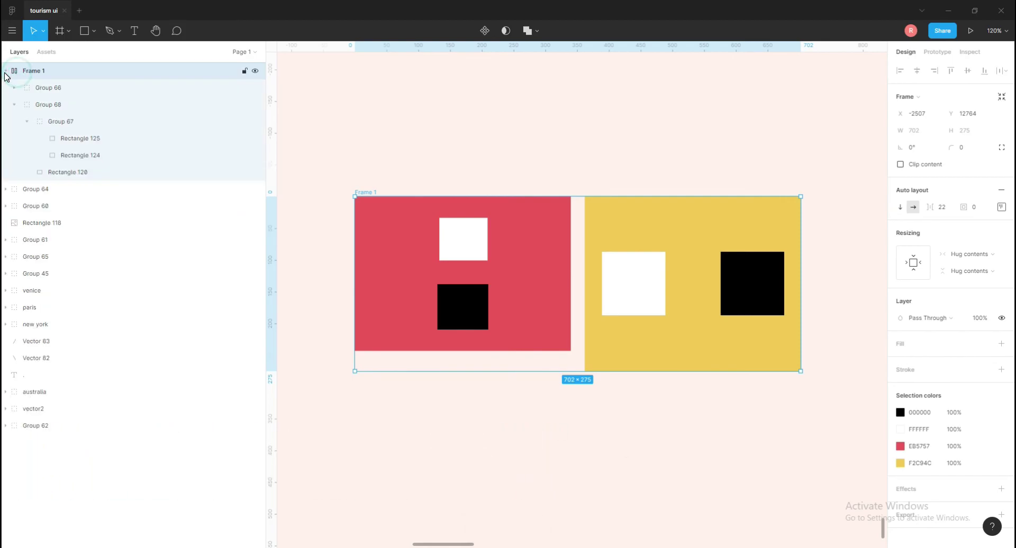
pyautogui.click(5, 74)
pyautogui.hotkey('ctrl', 'z')
pyautogui.moveTo(371, 156); pyautogui.dragTo(554, 286)
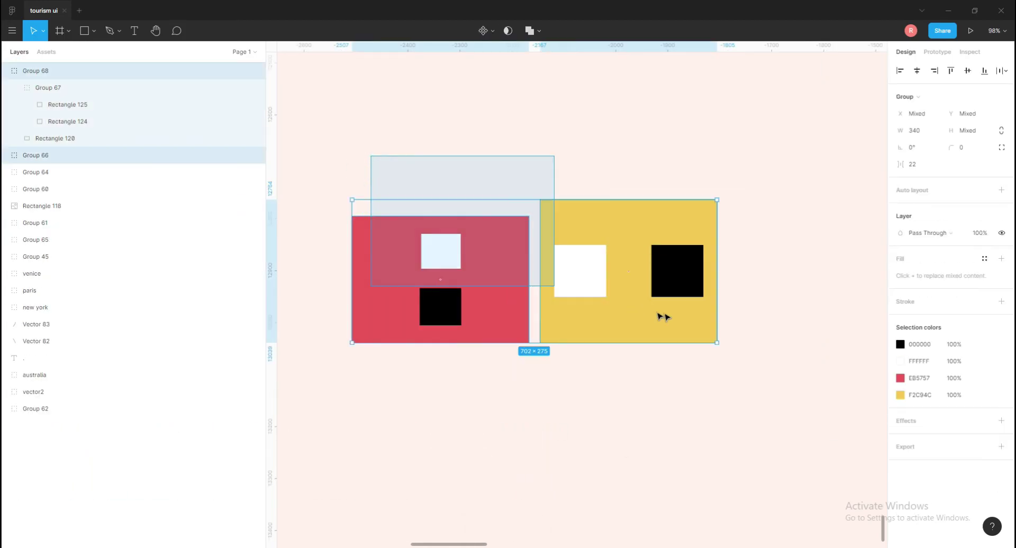
pyautogui.moveTo(659, 315); pyautogui.dragTo(650, 346)
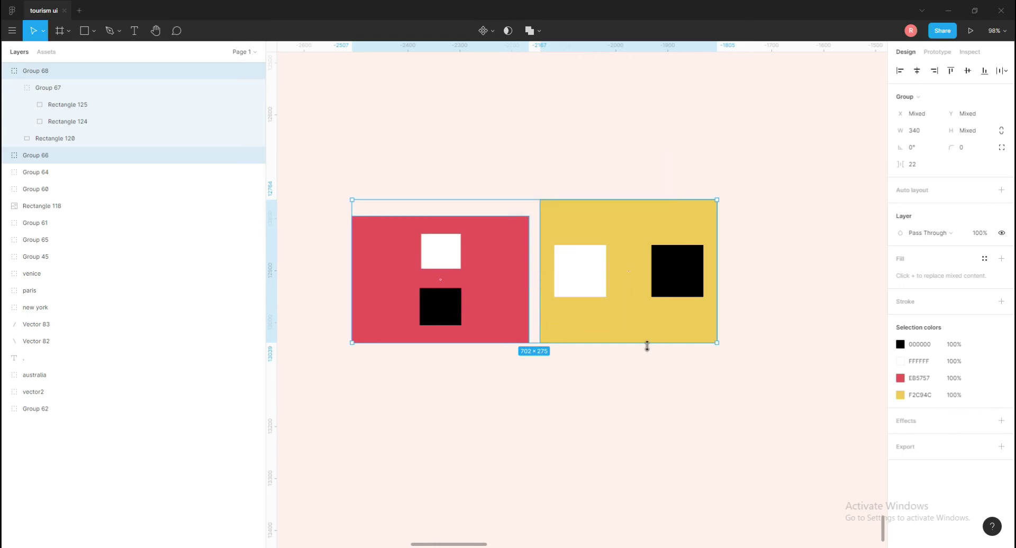
pyautogui.click(647, 346)
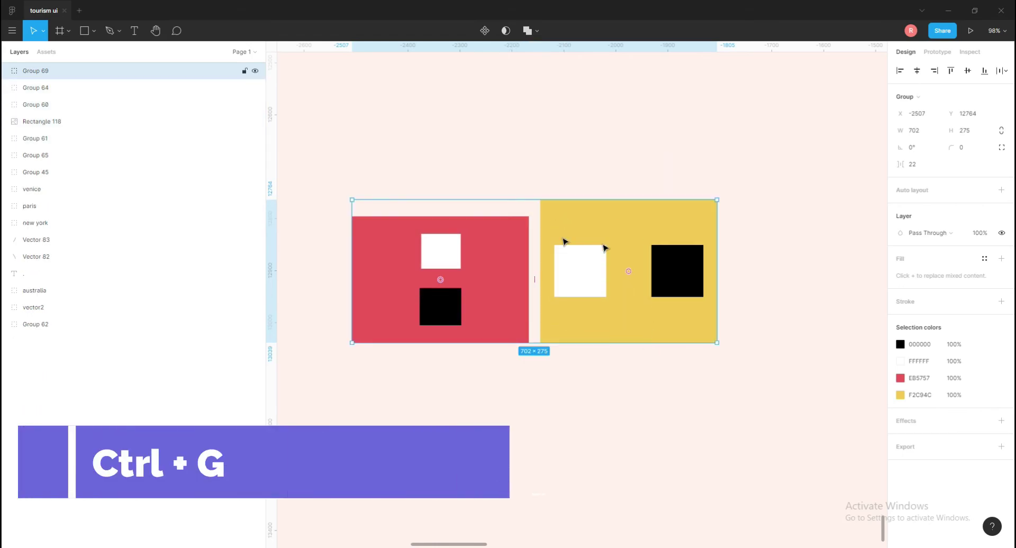
pyautogui.click(413, 145)
pyautogui.moveTo(411, 142); pyautogui.dragTo(647, 370)
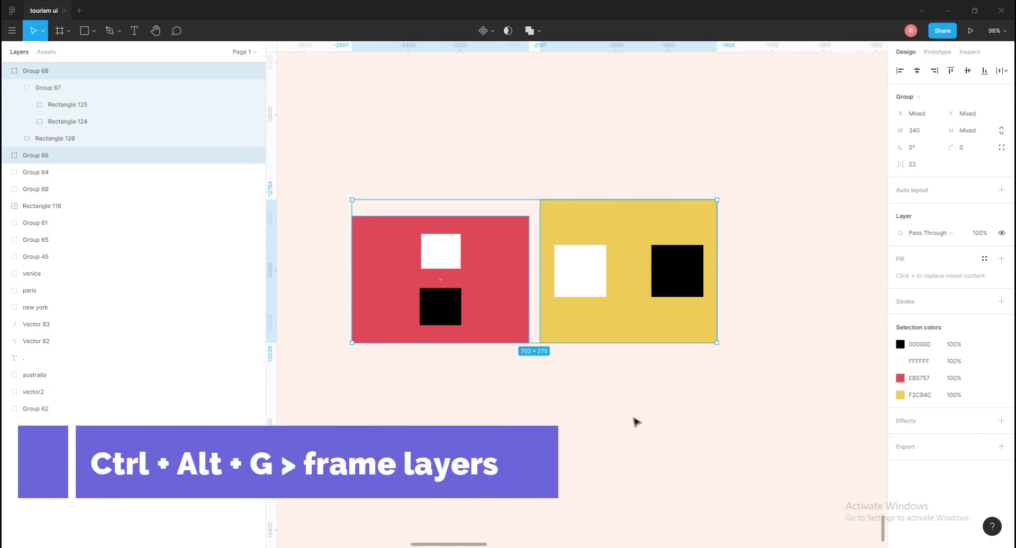
pyautogui.hotkey('ctrl', 'alt', 'g')
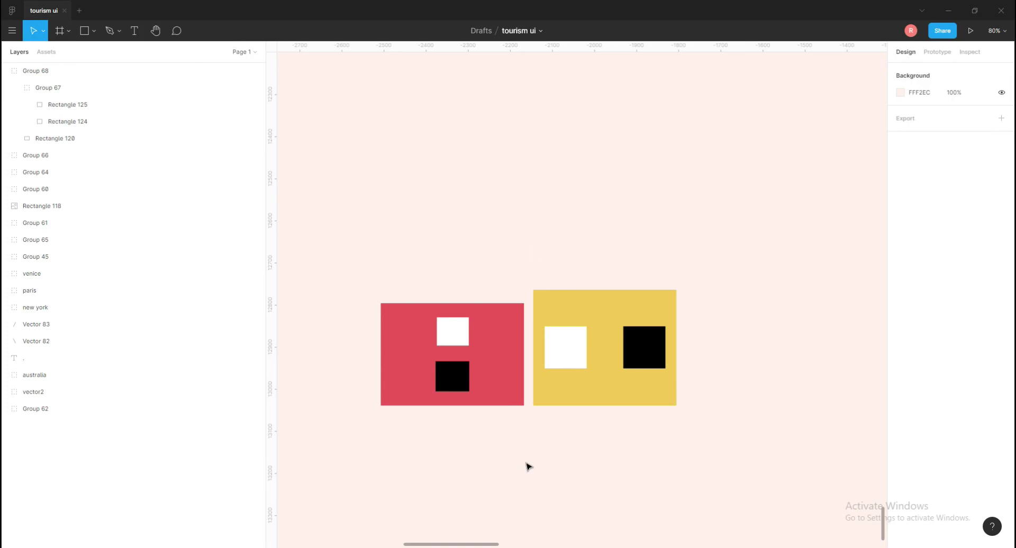
# Step: Open the keyboard shortcuts panel, browse the Tools through Transform categories, then close it
pyautogui.hotkey('ctrl', 'shift', '?')
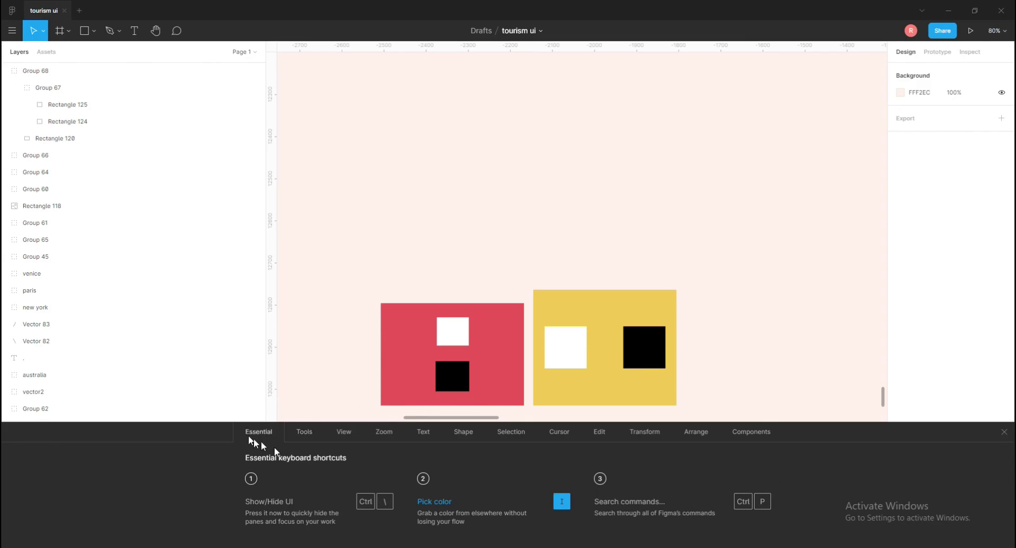
pyautogui.click(300, 431)
pyautogui.click(345, 433)
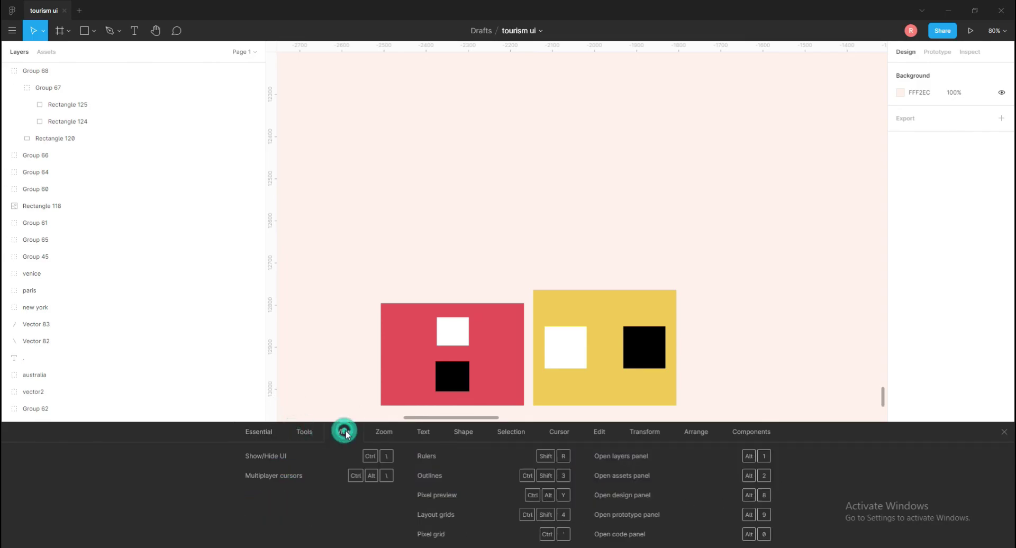
pyautogui.click(386, 433)
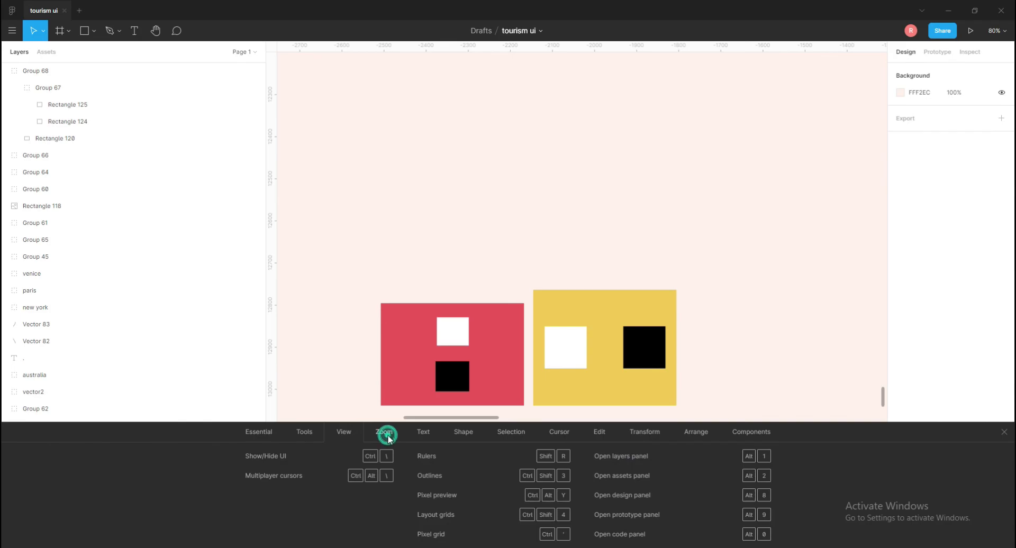
pyautogui.click(431, 432)
pyautogui.click(466, 432)
pyautogui.click(511, 432)
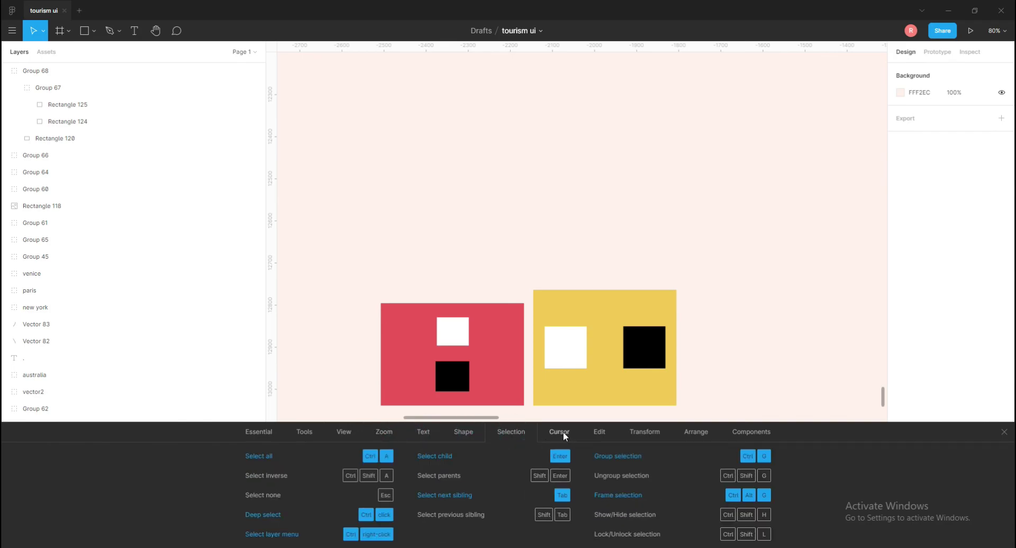
pyautogui.click(563, 432)
pyautogui.click(599, 432)
pyautogui.click(646, 432)
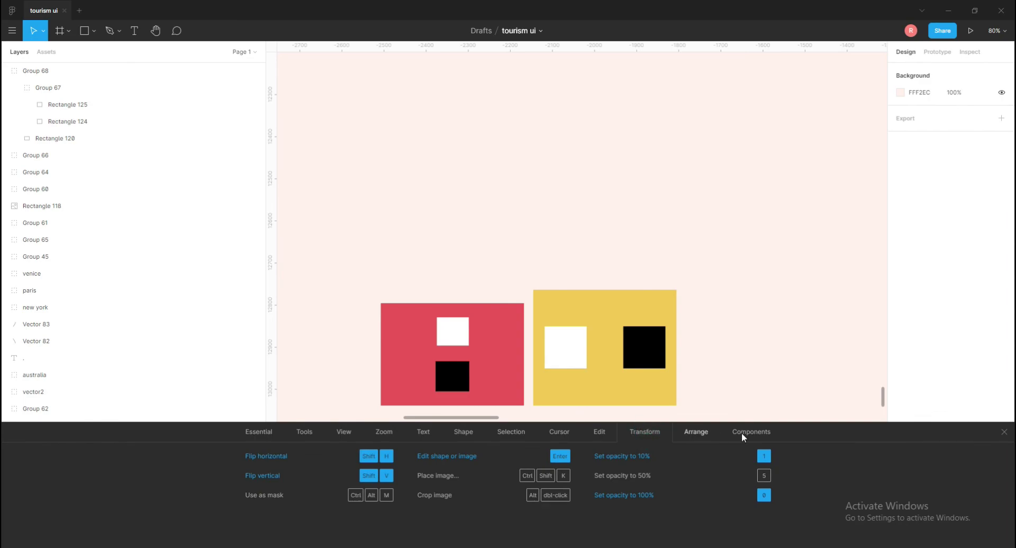
pyautogui.click(1005, 433)
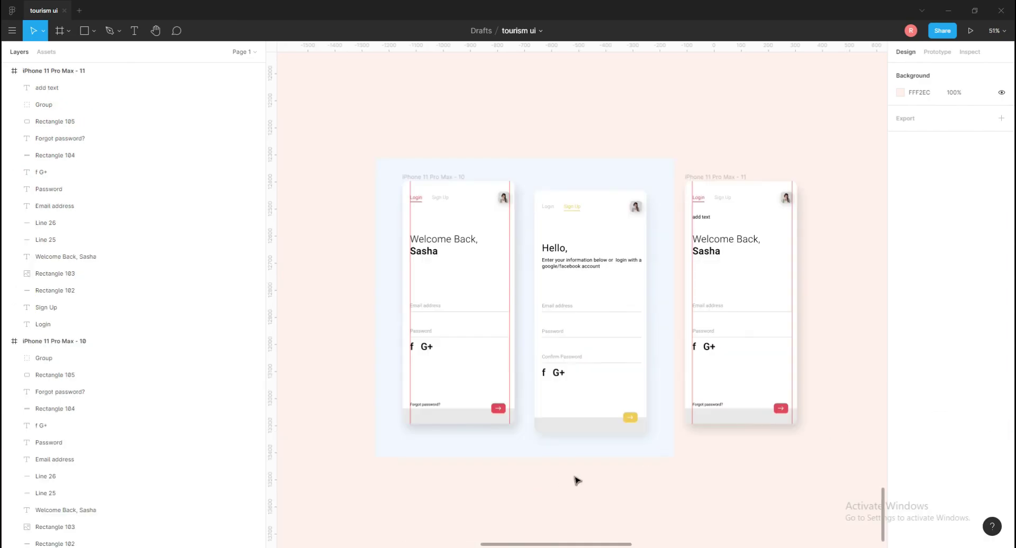